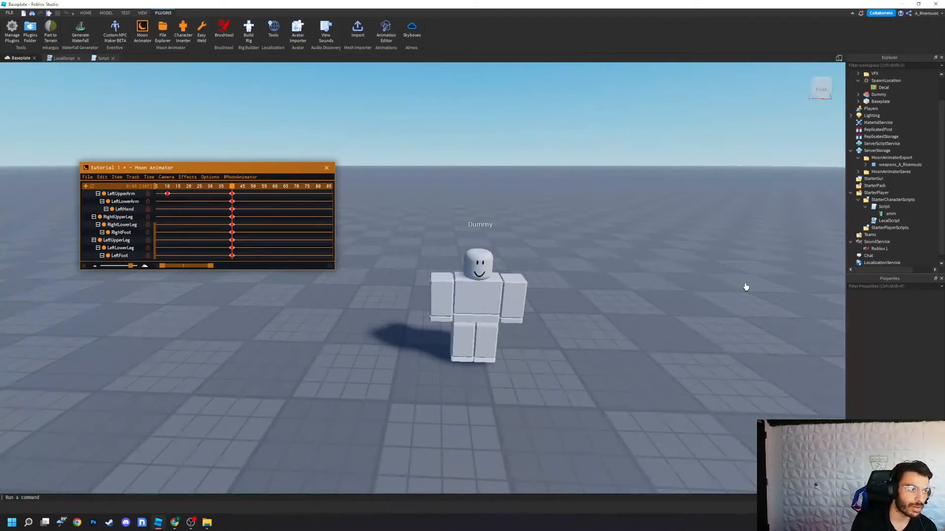
# - Close the Moon Animator tutorial project without saving its changes
pyautogui.click(326, 169)
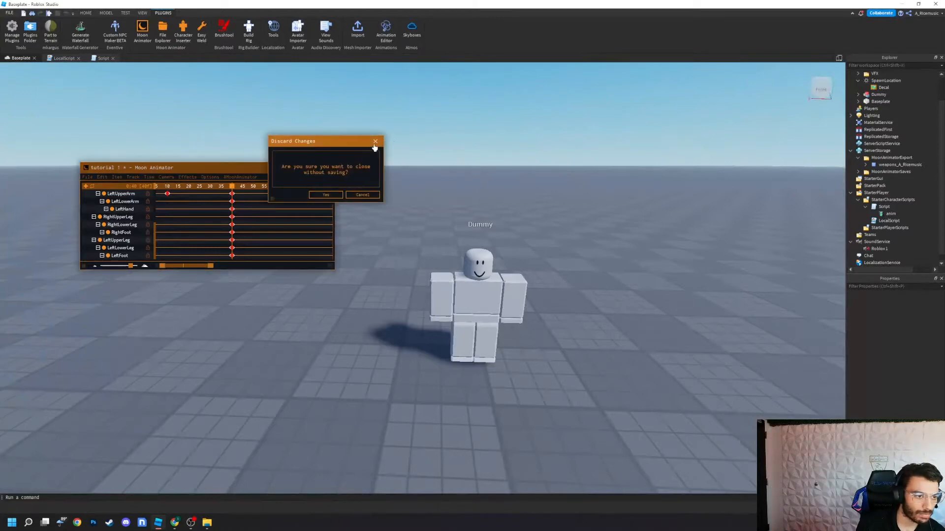
pyautogui.click(374, 143)
pyautogui.click(333, 166)
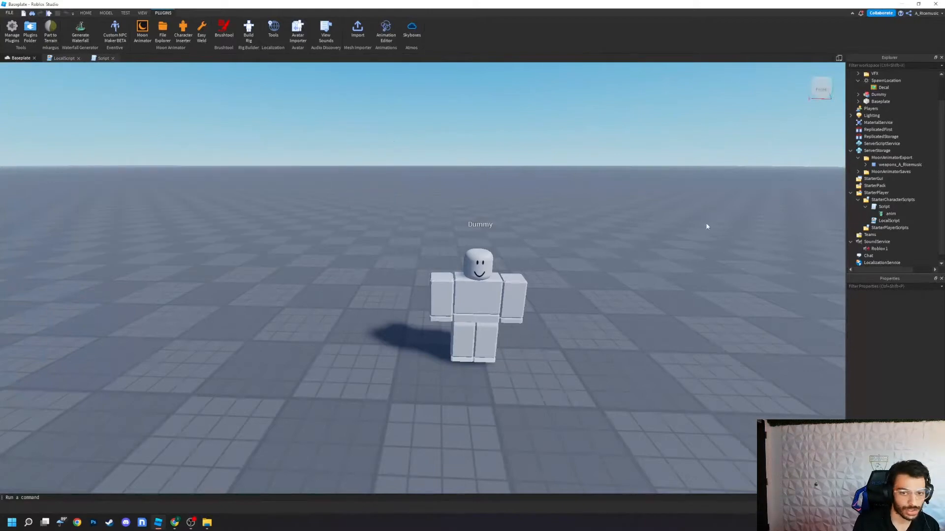
# - Examine the exported keyframe sequence in MoonAnimatorExport, its available actions, and the anim object's properties under Script
pyautogui.click(875, 166)
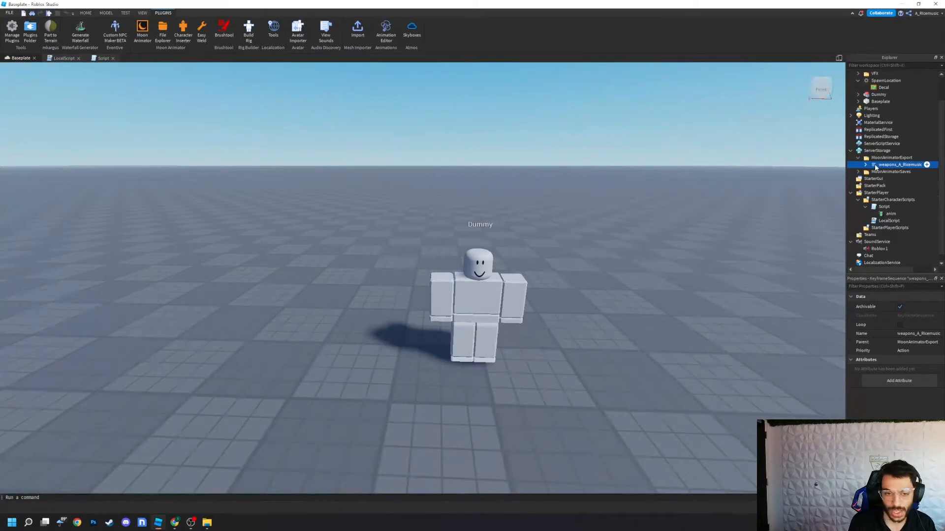
pyautogui.rightClick(877, 167)
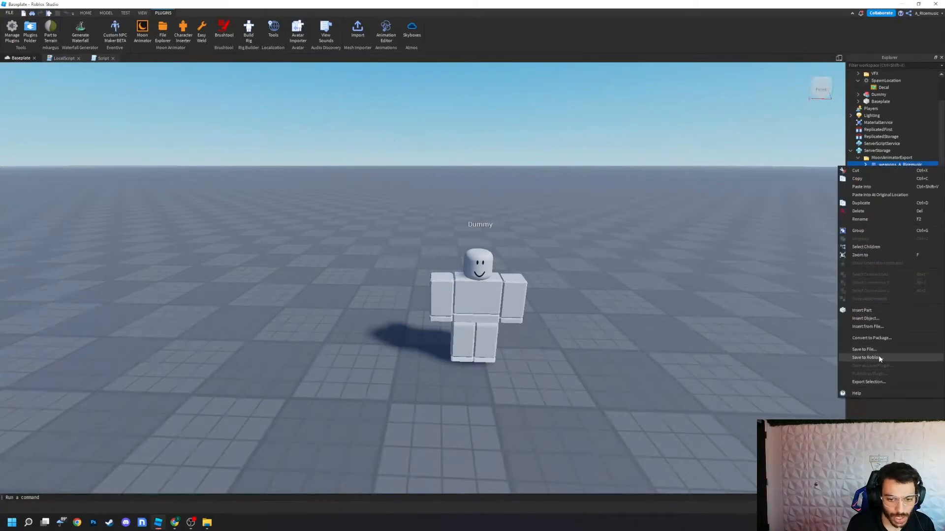
pyautogui.click(769, 329)
pyautogui.click(891, 213)
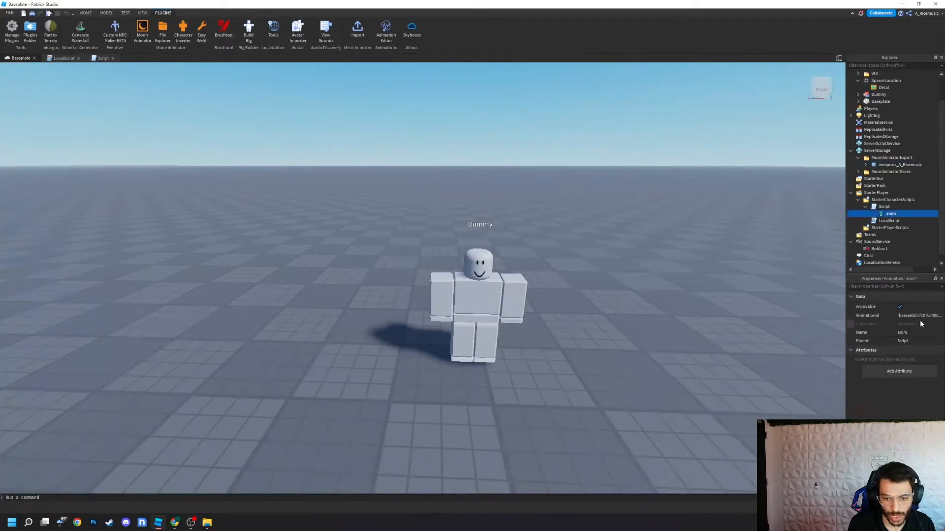
# - Delete the Dummy character from the scene
pyautogui.click(444, 151)
pyautogui.press('a')
pyautogui.moveTo(400, 149); pyautogui.dragTo(399, 149, button='right')
pyautogui.press('w')
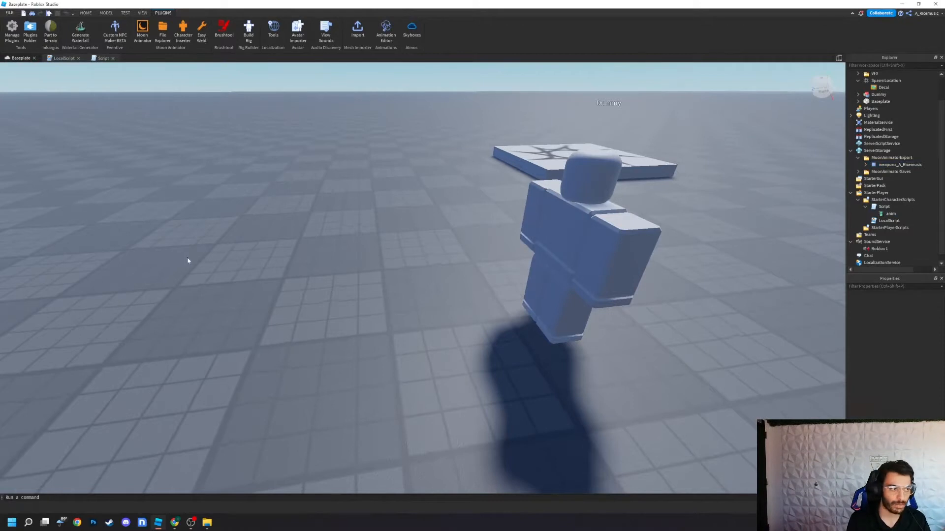
pyautogui.click(592, 222)
pyautogui.press('Delete')
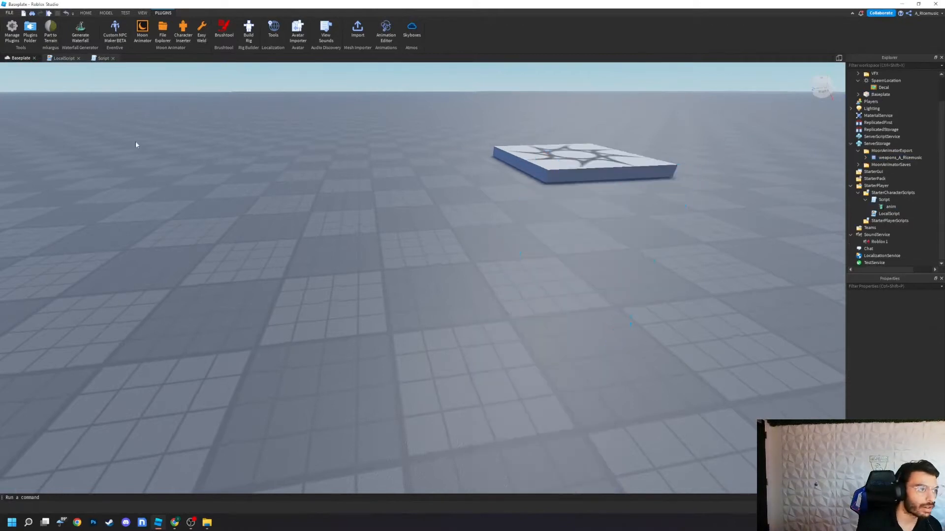
# - Insert a block part on the baseplate and place a duplicate beside it along the blue axis
pyautogui.click(86, 12)
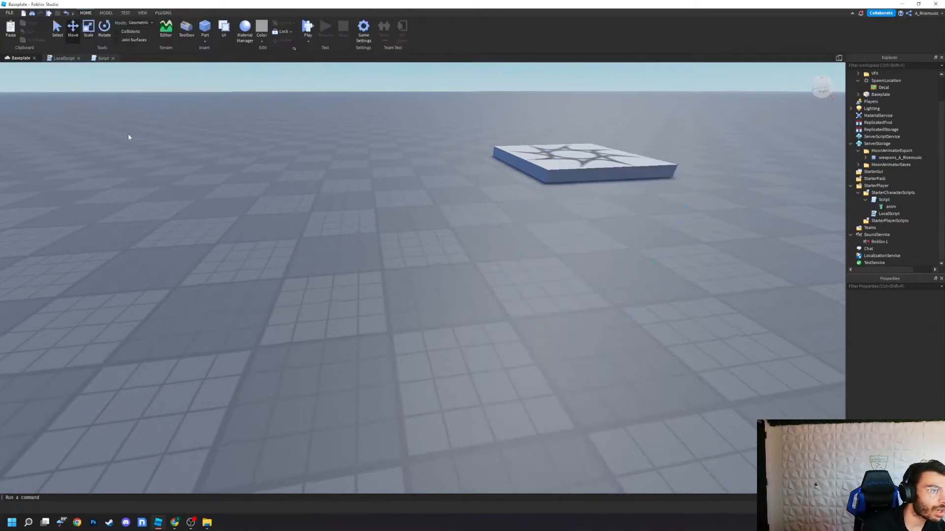
pyautogui.click(204, 42)
pyautogui.click(215, 48)
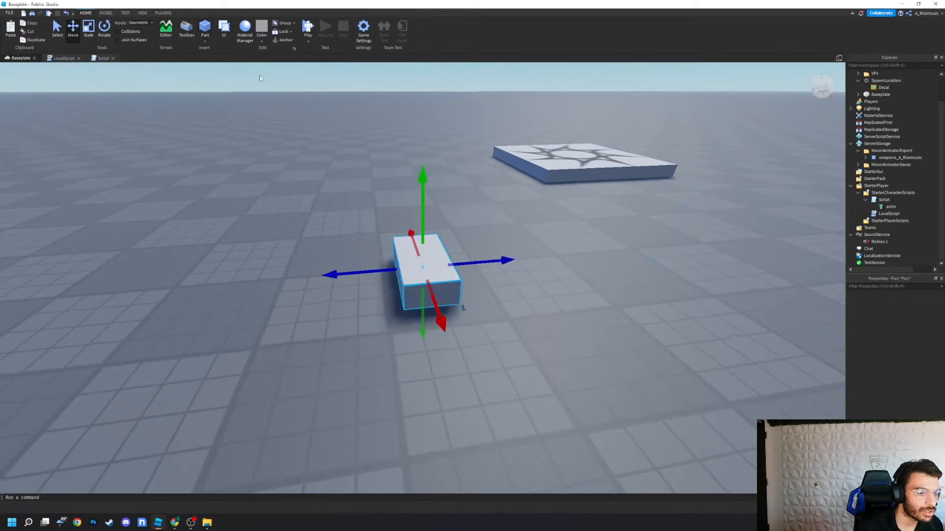
pyautogui.scroll(2, 441, 167)
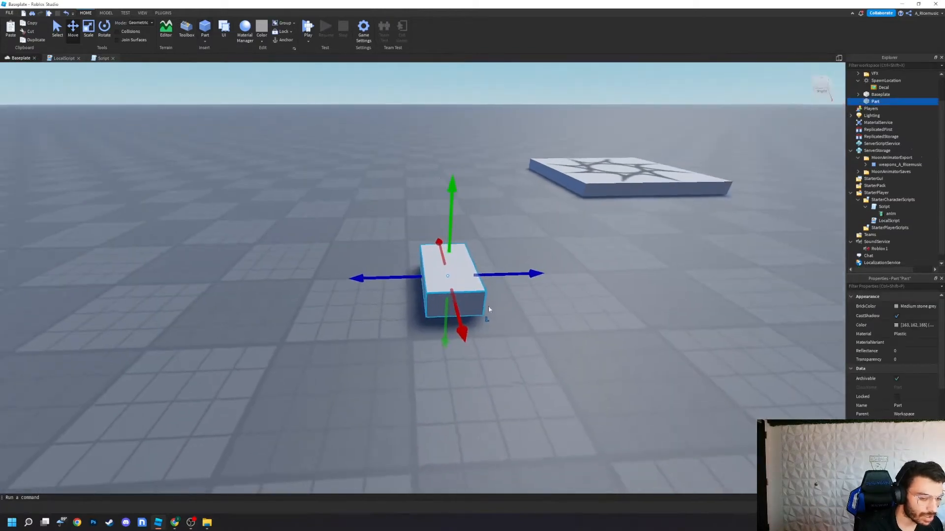
pyautogui.hotkey('ctrl', 'd')
pyautogui.moveTo(517, 274); pyautogui.dragTo(596, 271)
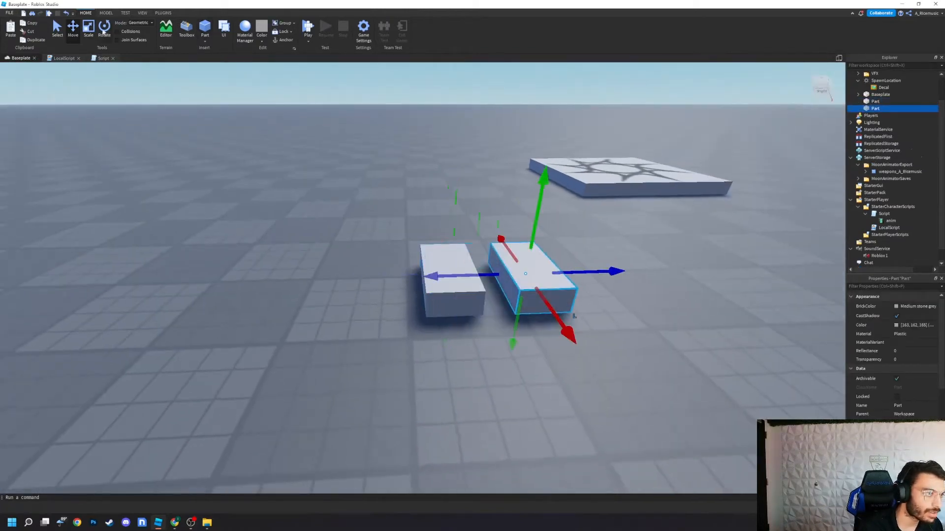
# - Scale the duplicate block into a tall, narrow leg and delete the original block
pyautogui.hotkey('ctrl', '3')
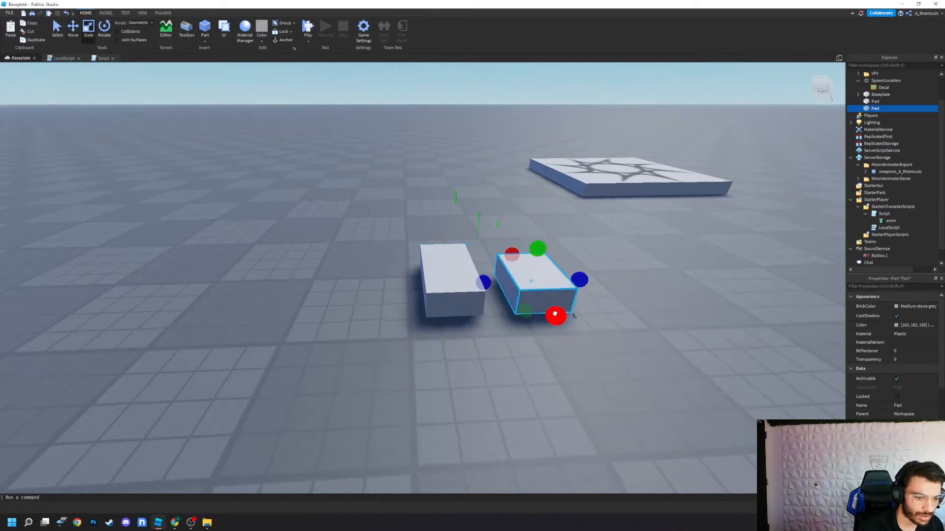
pyautogui.moveTo(556, 316); pyautogui.dragTo(538, 300)
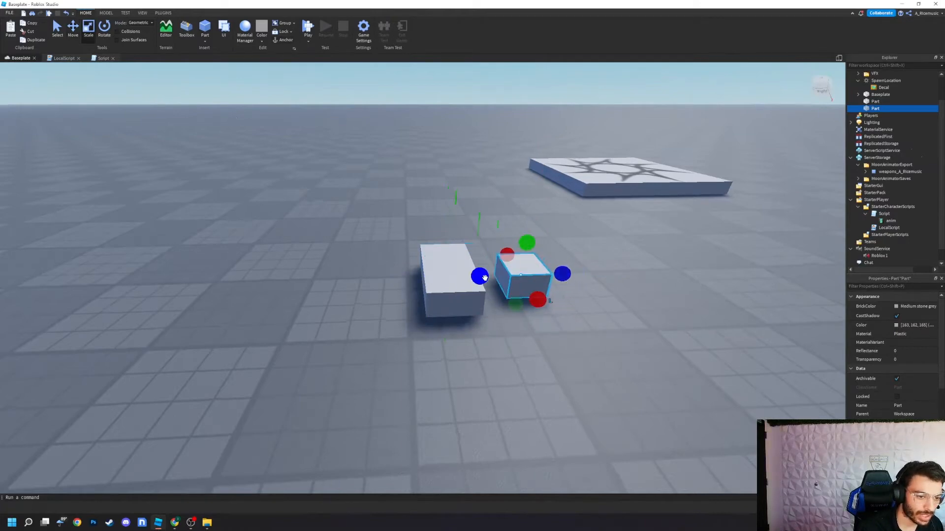
pyautogui.moveTo(527, 242); pyautogui.dragTo(528, 160)
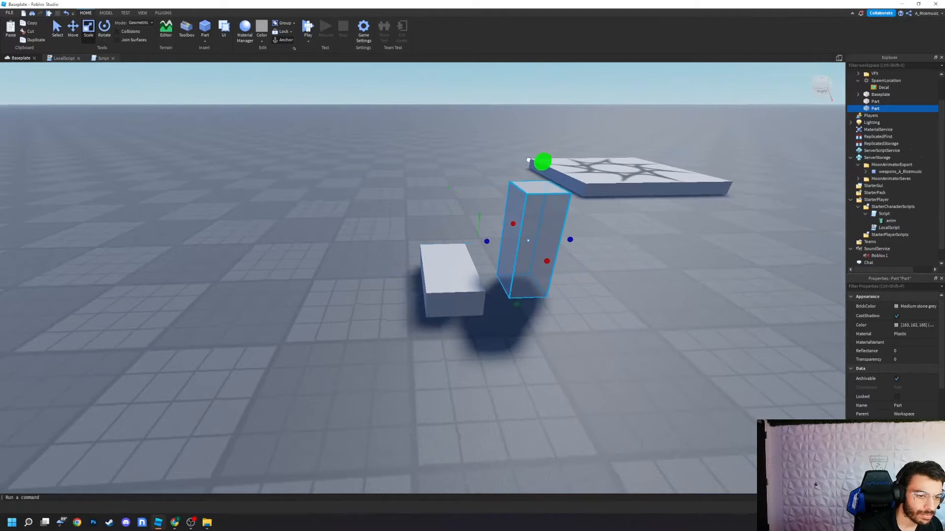
pyautogui.click(450, 271)
pyautogui.press('Delete')
pyautogui.click(502, 258)
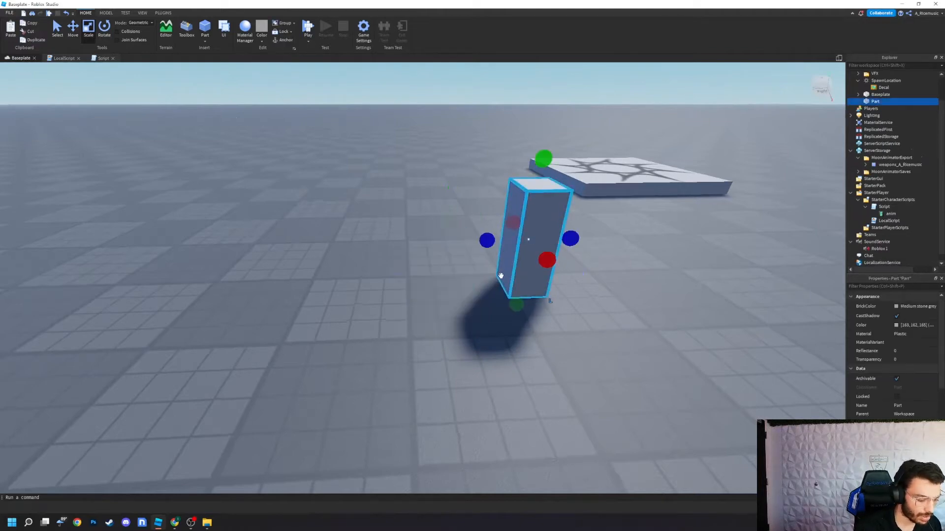
# - Duplicate the leg three times and move the copies so four legs stand in a rectangle
pyautogui.hotkey('ctrl', 'd')
pyautogui.click(75, 26)
pyautogui.moveTo(468, 241); pyautogui.dragTo(390, 239)
pyautogui.hotkey('ctrl', 'd')
pyautogui.moveTo(454, 279); pyautogui.dragTo(439, 228)
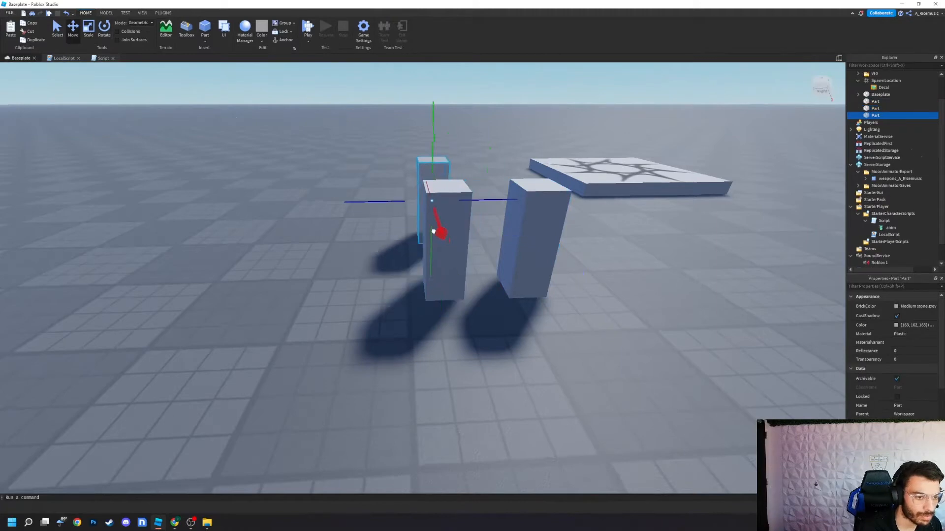
pyautogui.hotkey('ctrl', 'd')
pyautogui.moveTo(492, 207); pyautogui.dragTo(562, 206)
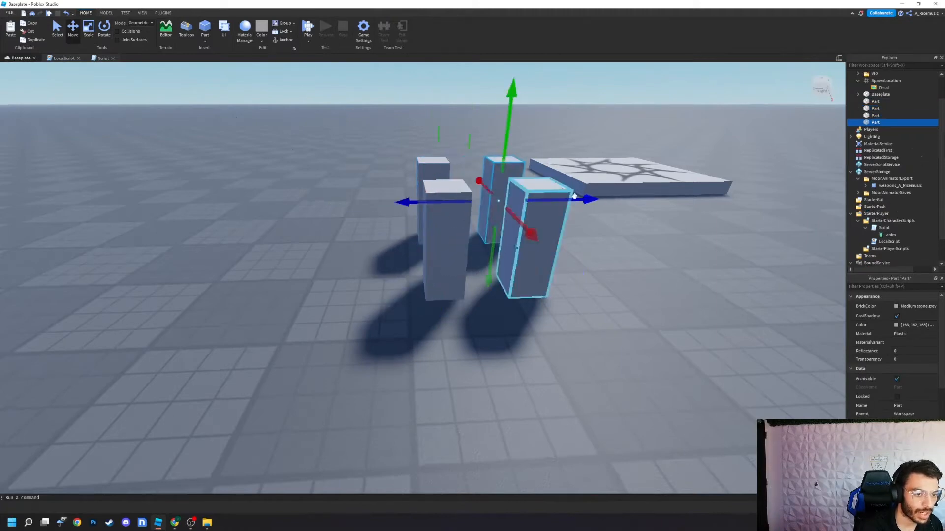
pyautogui.click(604, 235)
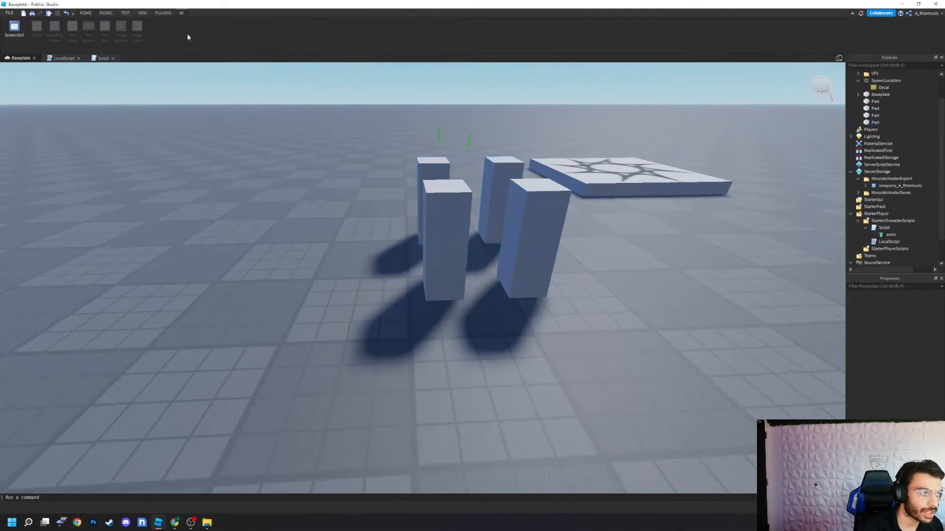
# - Insert another block above the legs and scale it into a flat body slab covering all four
pyautogui.click(206, 34)
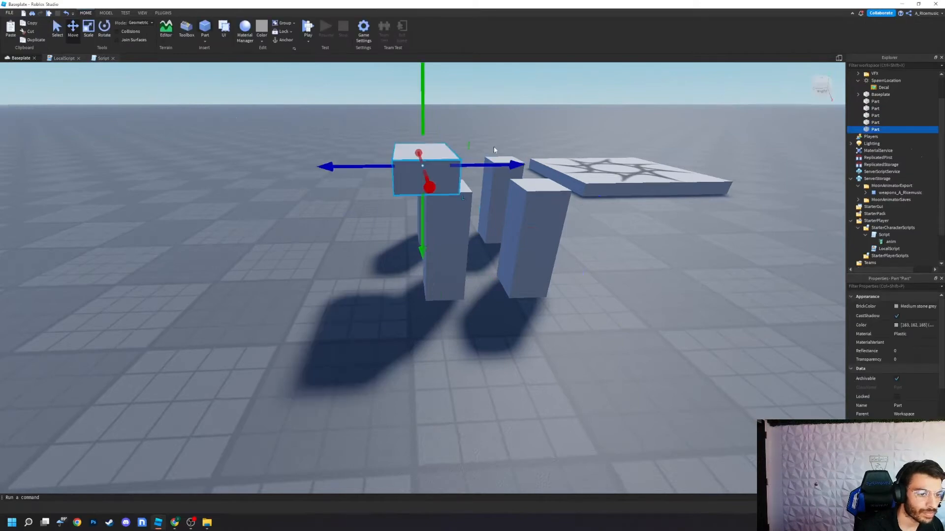
pyautogui.moveTo(500, 165); pyautogui.dragTo(562, 163)
pyautogui.moveTo(573, 258); pyautogui.dragTo(574, 260, button='right')
pyautogui.press('s')
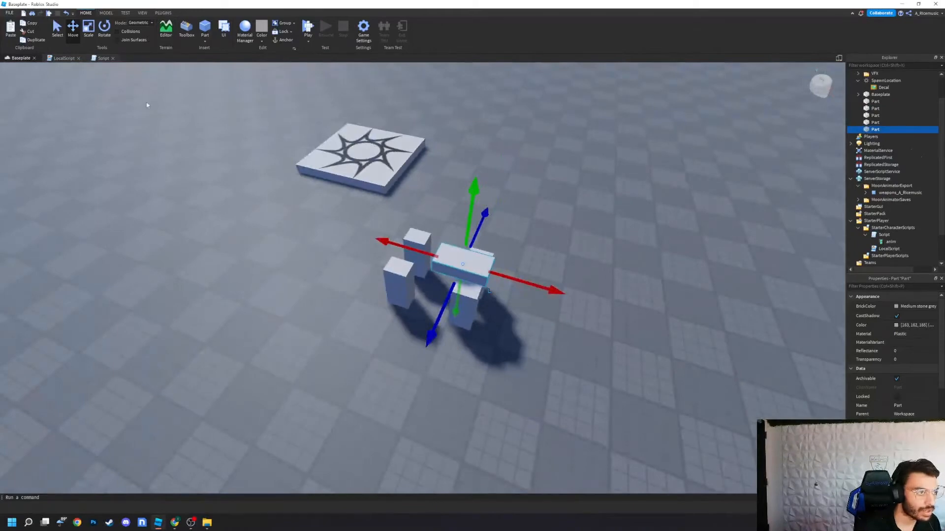
pyautogui.click(88, 28)
pyautogui.moveTo(415, 249); pyautogui.dragTo(460, 221)
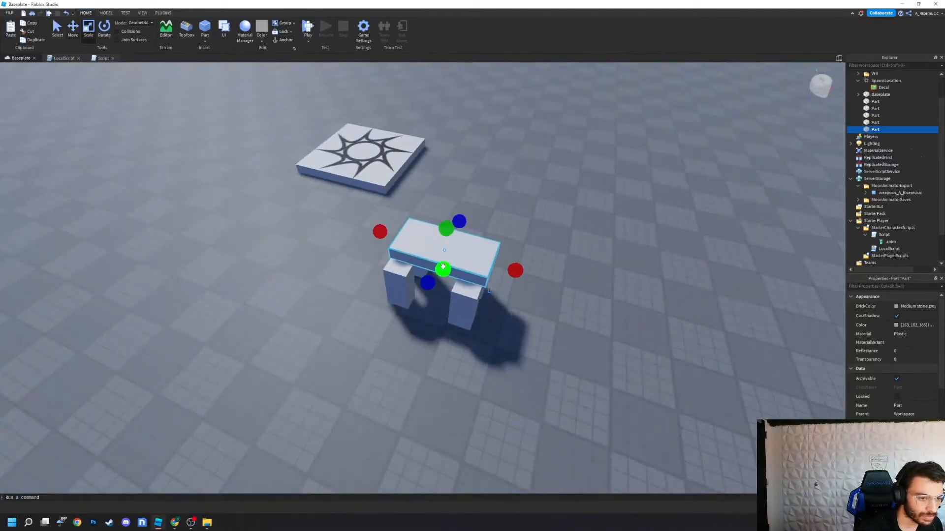
pyautogui.moveTo(427, 283); pyautogui.dragTo(419, 295)
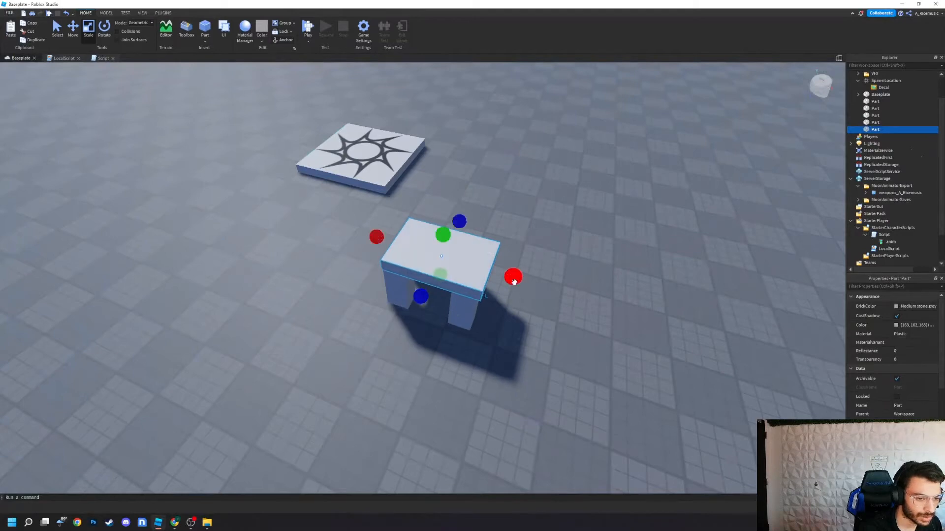
pyautogui.moveTo(515, 283); pyautogui.dragTo(511, 282)
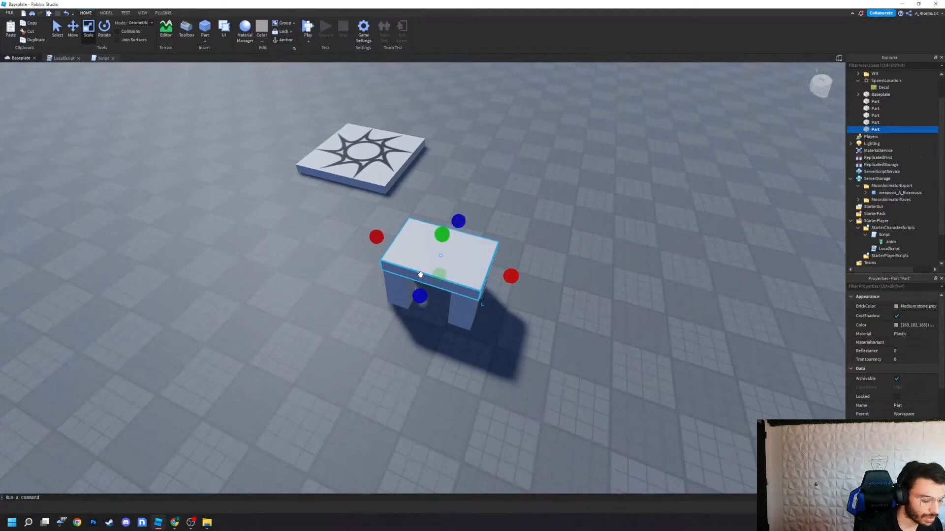
# - Duplicate the body slab and scale the copy into a narrow upright neck at one end of the body
pyautogui.hotkey('ctrl', 'd')
pyautogui.hotkey('ctrl', '2')
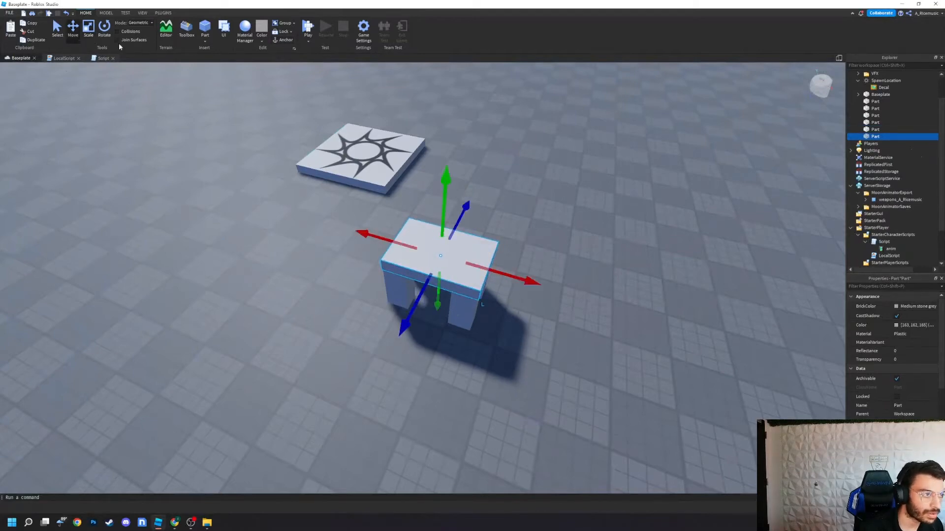
pyautogui.hotkey('ctrl', '3')
pyautogui.moveTo(376, 236); pyautogui.dragTo(440, 255)
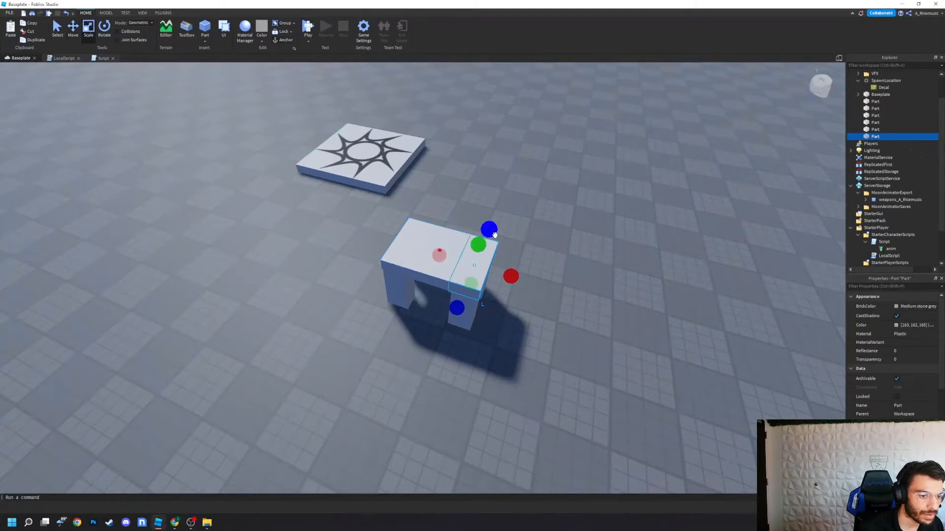
pyautogui.moveTo(493, 234); pyautogui.dragTo(489, 241)
pyautogui.moveTo(460, 311); pyautogui.dragTo(467, 289)
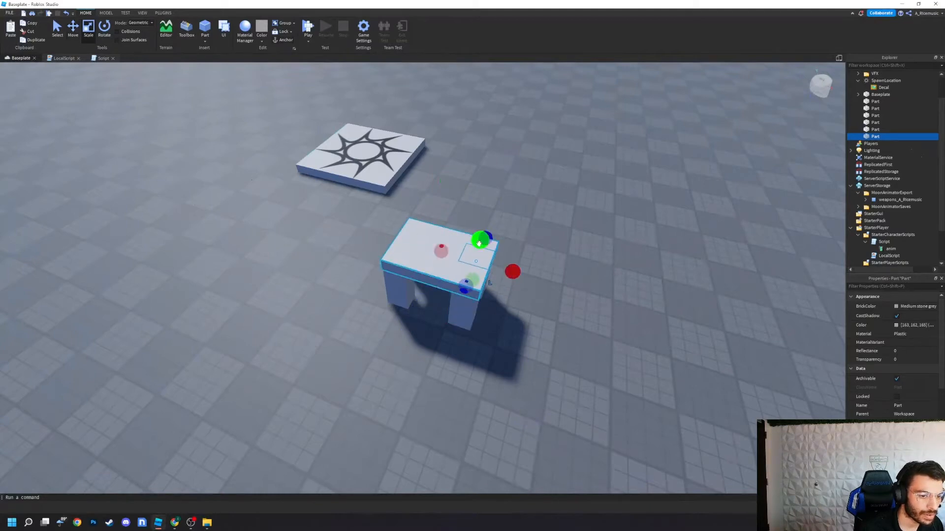
pyautogui.moveTo(479, 243); pyautogui.dragTo(485, 203)
# - Duplicate the neck and rescale the copy into a shorter, wider head block at the neck's upper end
pyautogui.moveTo(585, 196); pyautogui.dragTo(585, 196, button='right')
pyautogui.hotkey('ctrl', 'd')
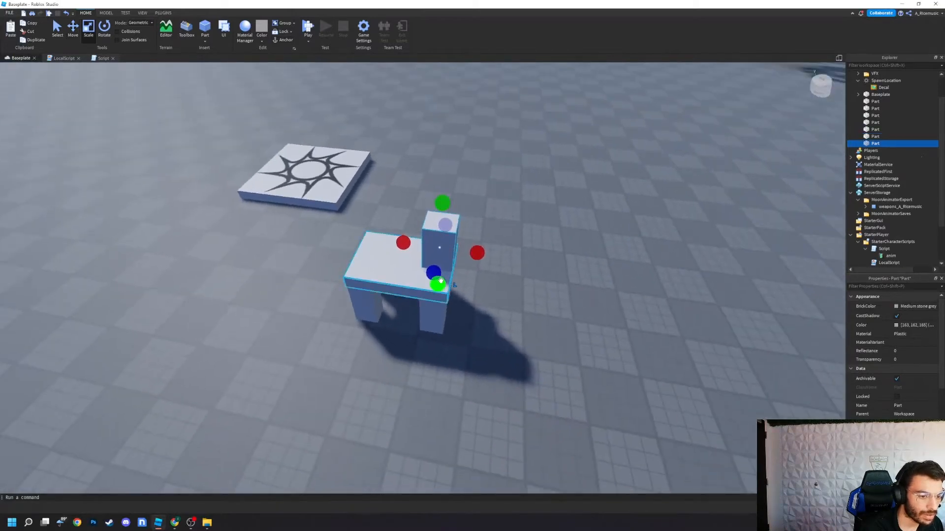
pyautogui.moveTo(440, 281); pyautogui.dragTo(437, 245)
pyautogui.moveTo(445, 203); pyautogui.dragTo(446, 178)
pyautogui.moveTo(532, 179); pyautogui.dragTo(510, 181, button='right')
pyautogui.moveTo(416, 172); pyautogui.dragTo(421, 172)
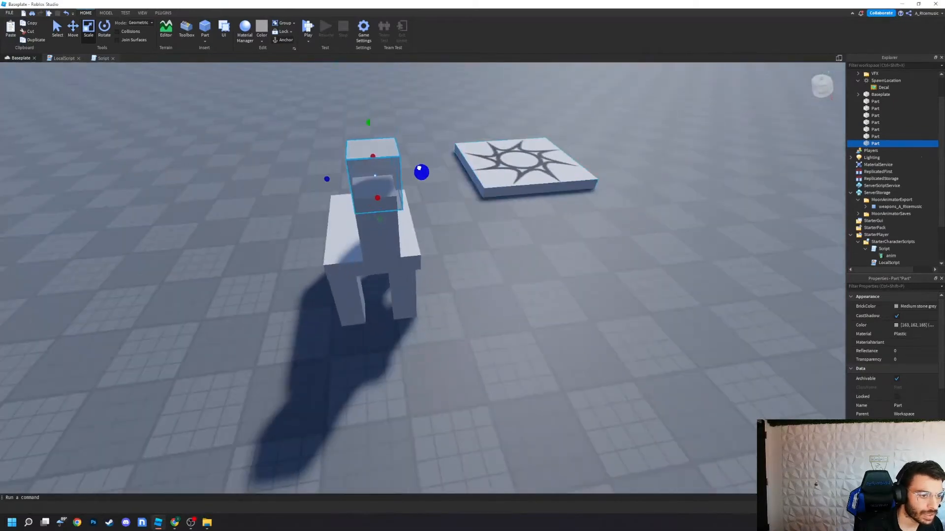
pyautogui.moveTo(326, 178); pyautogui.dragTo(316, 178)
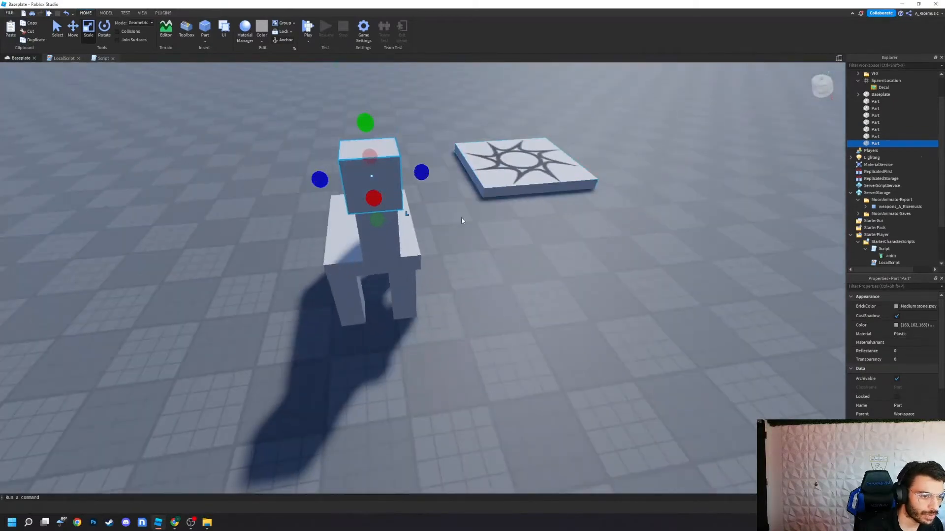
# - Examine the four-legged block model from several sides, including its body slab
pyautogui.moveTo(710, 229); pyautogui.dragTo(709, 230, button='right')
pyautogui.moveTo(534, 305); pyautogui.dragTo(485, 352, button='right')
pyautogui.press('a')
pyautogui.press('s')
pyautogui.scroll(2, 512, 325)
pyautogui.click(505, 327)
pyautogui.press('w')
pyautogui.press('d')
pyautogui.scroll(-3, 522, 334)
pyautogui.press('w')
pyautogui.press('a')
pyautogui.press('a')
pyautogui.press('s')
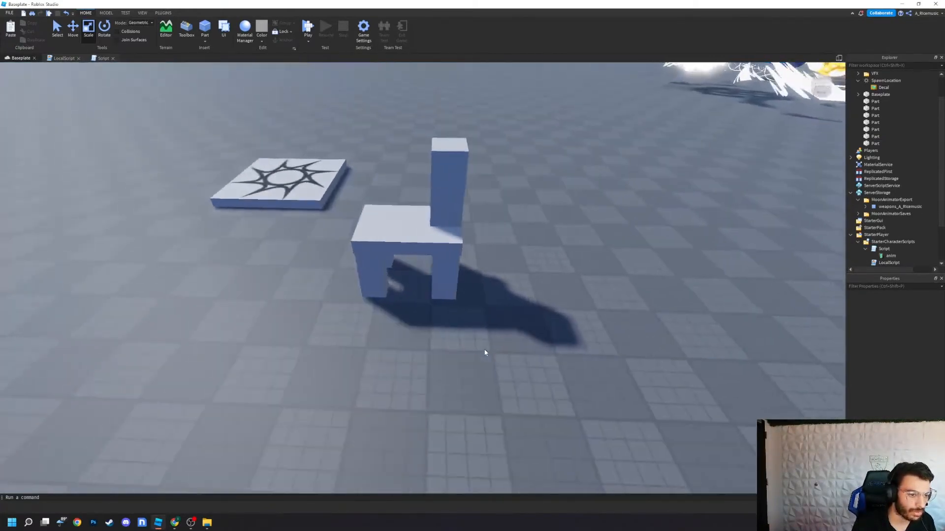
pyautogui.scroll(2, 466, 349)
pyautogui.click(401, 217)
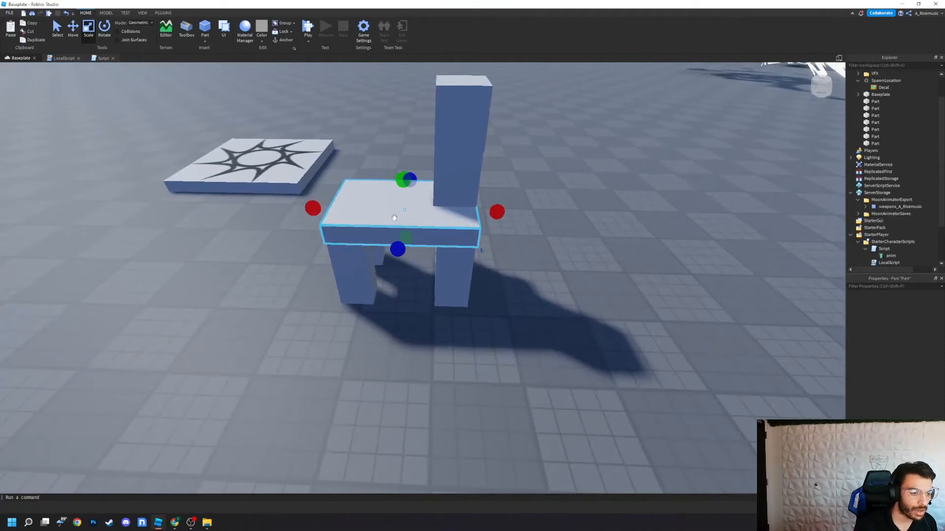
pyautogui.click(524, 270)
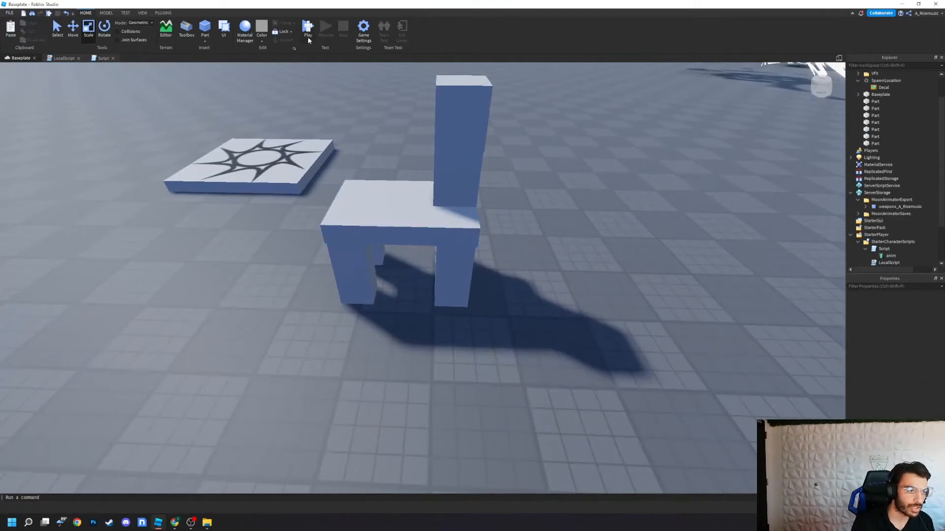
# - Run the simulation without a player to check the block model, and stop it
pyautogui.click(308, 38)
pyautogui.click(336, 70)
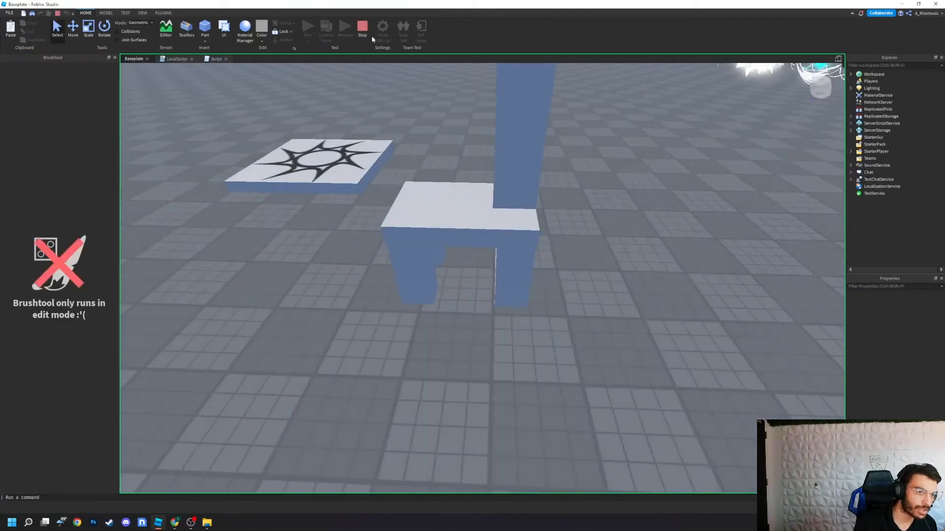
pyautogui.click(362, 30)
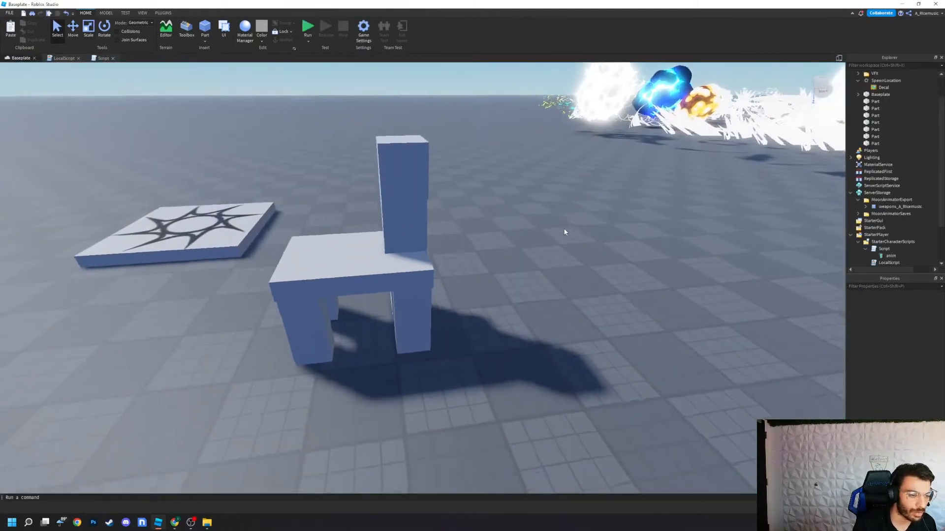
pyautogui.moveTo(565, 232); pyautogui.dragTo(565, 233, button='right')
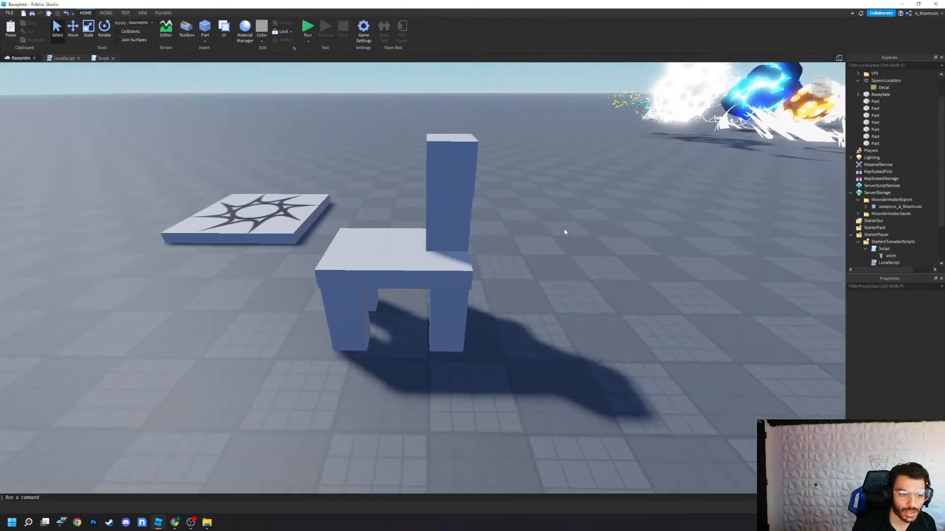
# - Move two legs out from under the body and run the simulation to see how the separate parts behave, stopping it again
pyautogui.click(458, 314)
pyautogui.click(74, 31)
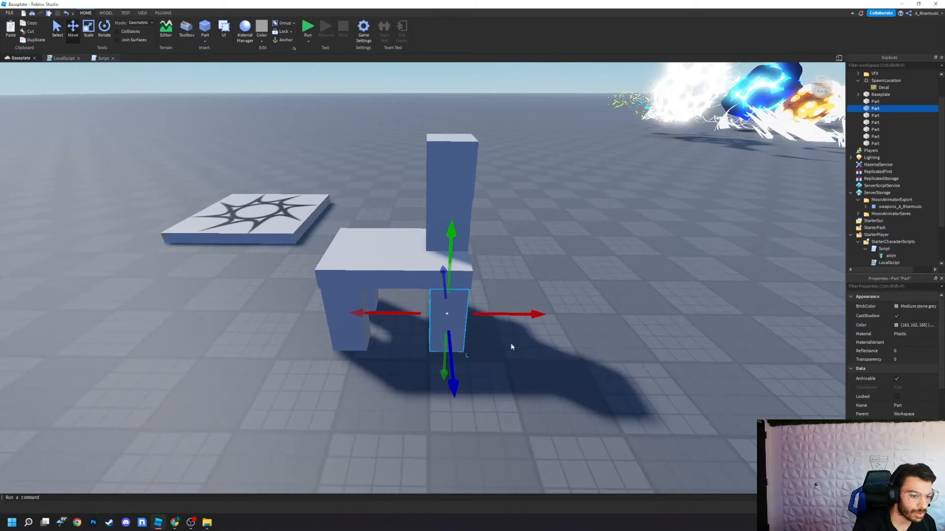
pyautogui.moveTo(517, 316); pyautogui.dragTo(521, 374)
pyautogui.click(344, 320)
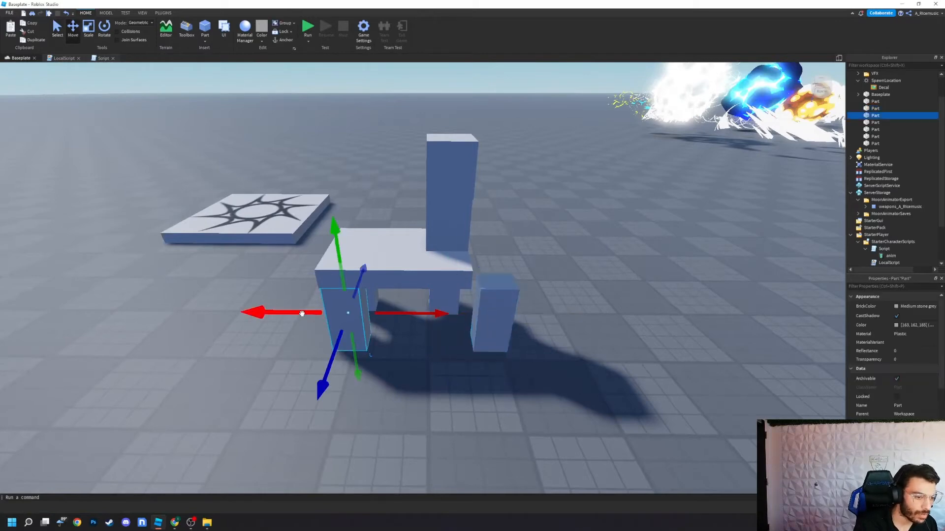
pyautogui.moveTo(413, 313); pyautogui.dragTo(393, 374)
pyautogui.click(392, 373)
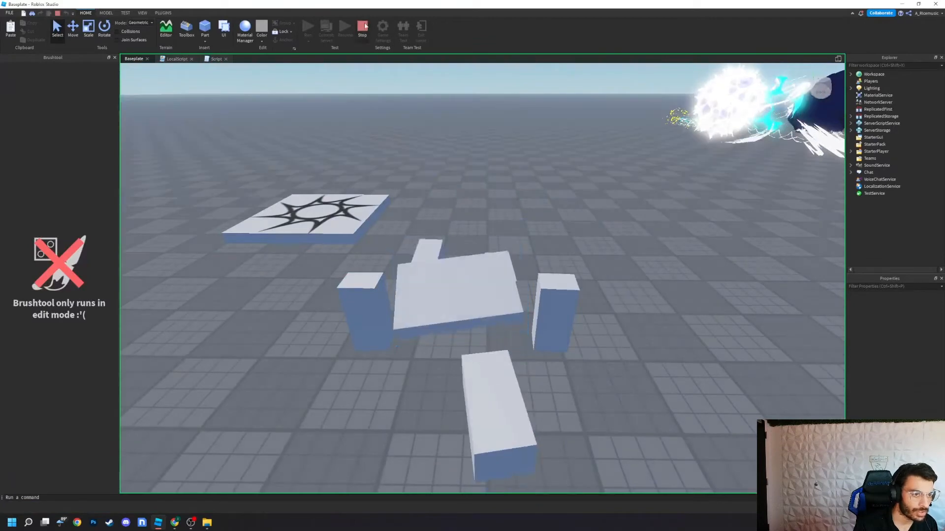
pyautogui.click(362, 27)
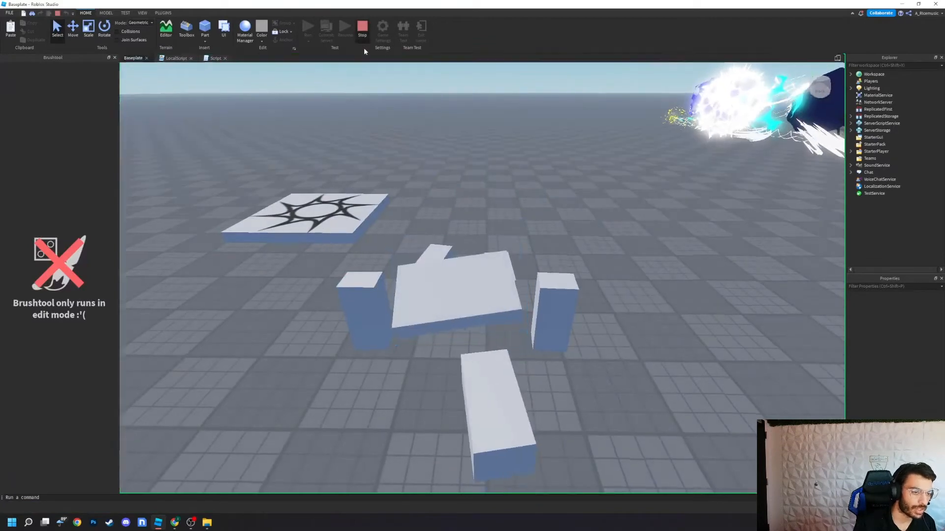
# - Undo the two leg moves and clear the selection
pyautogui.hotkey('ctrl', 'z')
pyautogui.hotkey('ctrl', 'z')
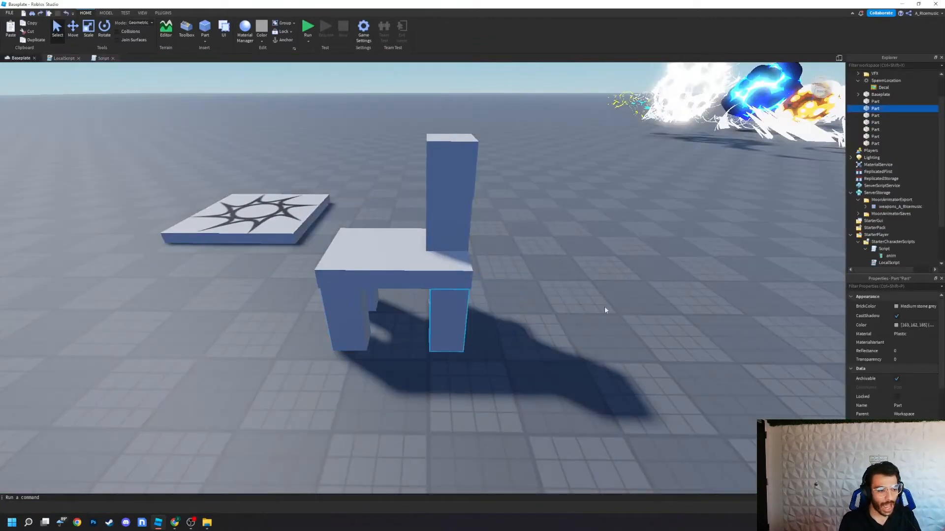
pyautogui.click(568, 326)
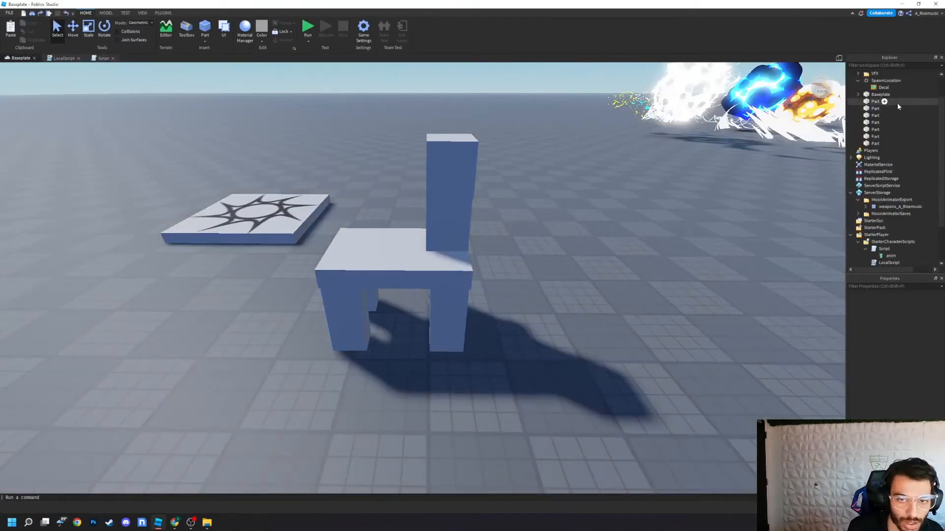
# - Group the seven block parts into a model named Dog and insert a Humanoid into it
pyautogui.moveTo(897, 106); pyautogui.dragTo(885, 143)
pyautogui.hotkey('ctrl', 'g')
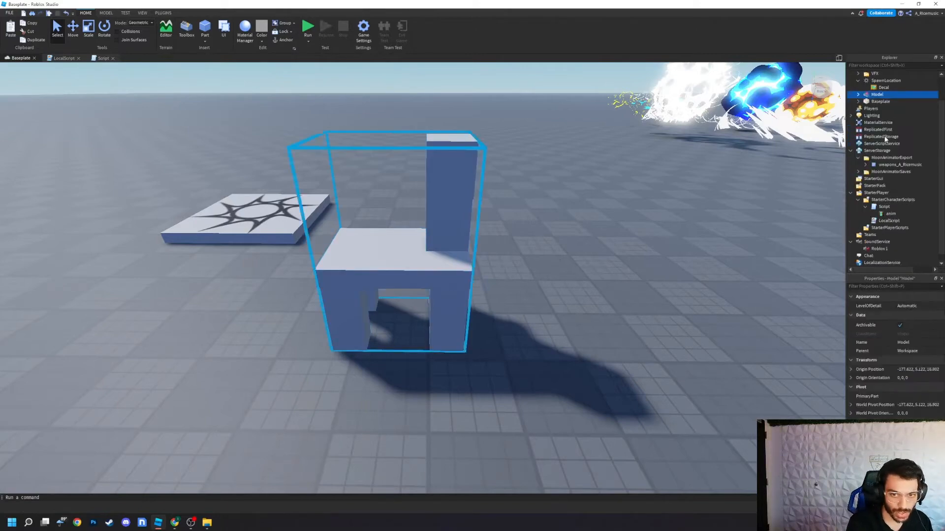
pyautogui.rightClick(884, 94)
pyautogui.click(885, 150)
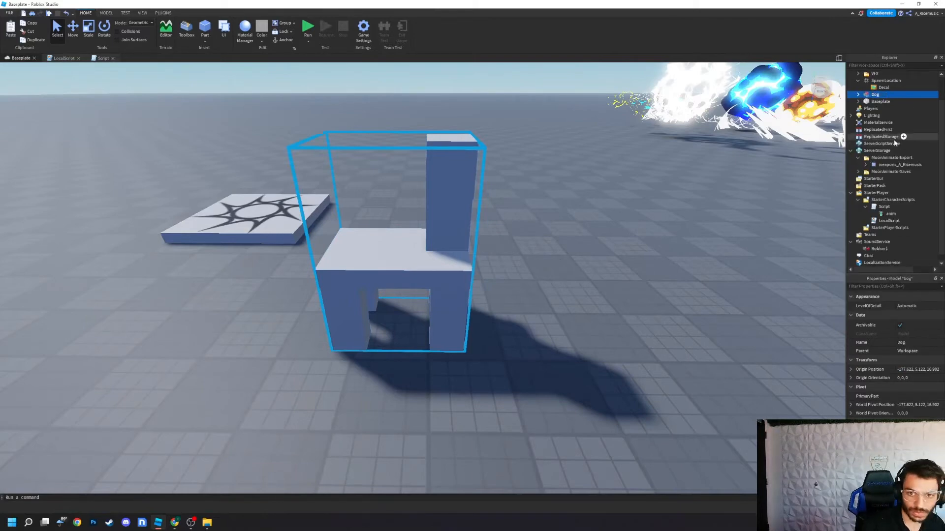
pyautogui.click(884, 95)
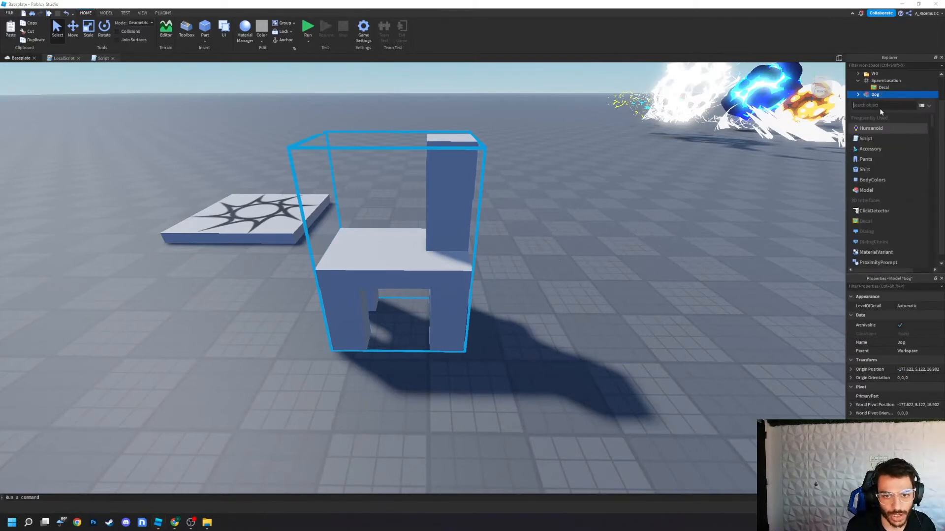
pyautogui.click(876, 130)
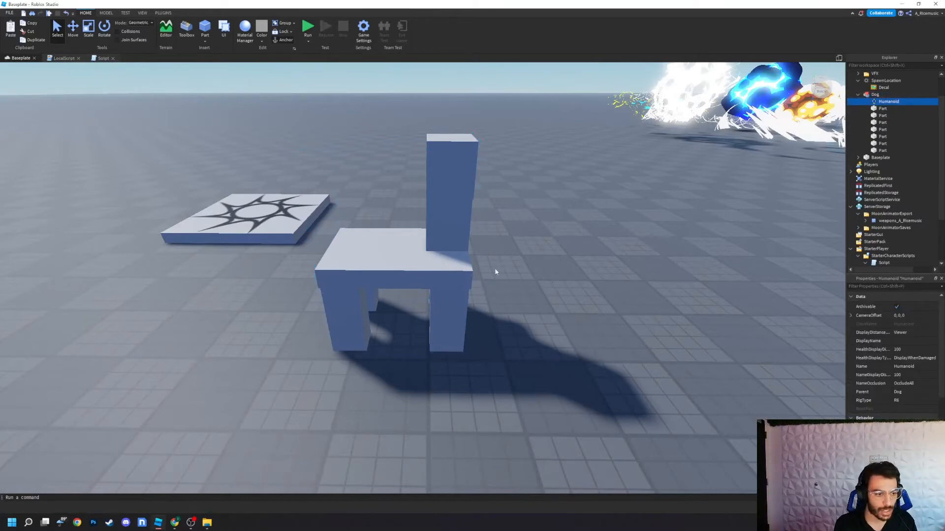
# - Rename the first two leg parts in the Dog model leg1 and leg2
pyautogui.click(879, 108)
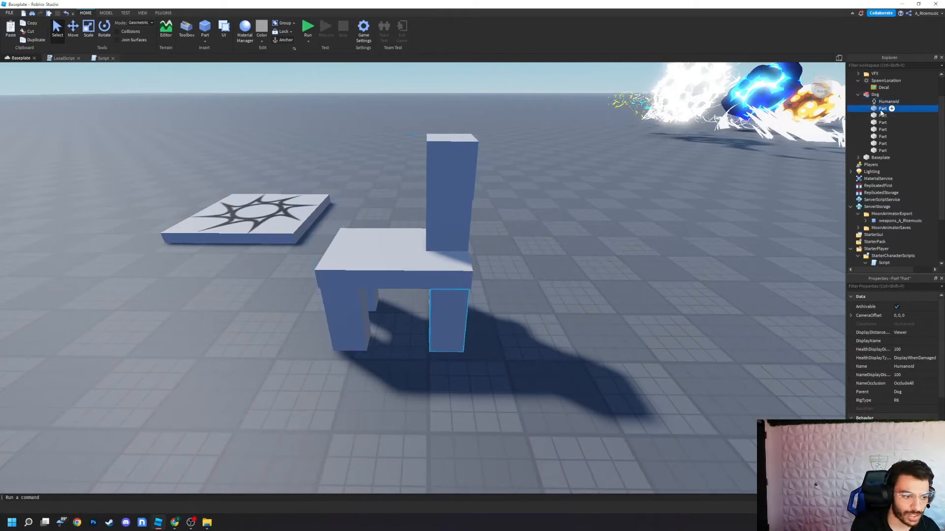
pyautogui.rightClick(878, 109)
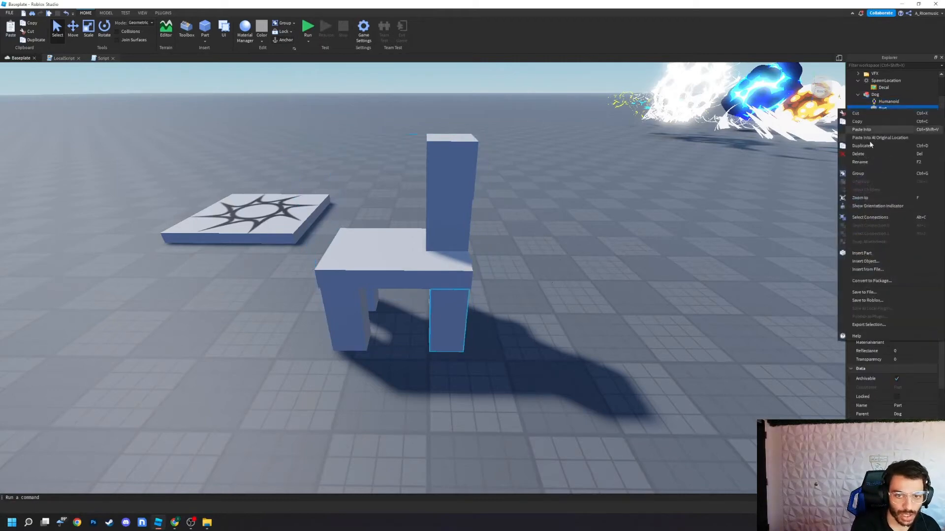
pyautogui.click(866, 161)
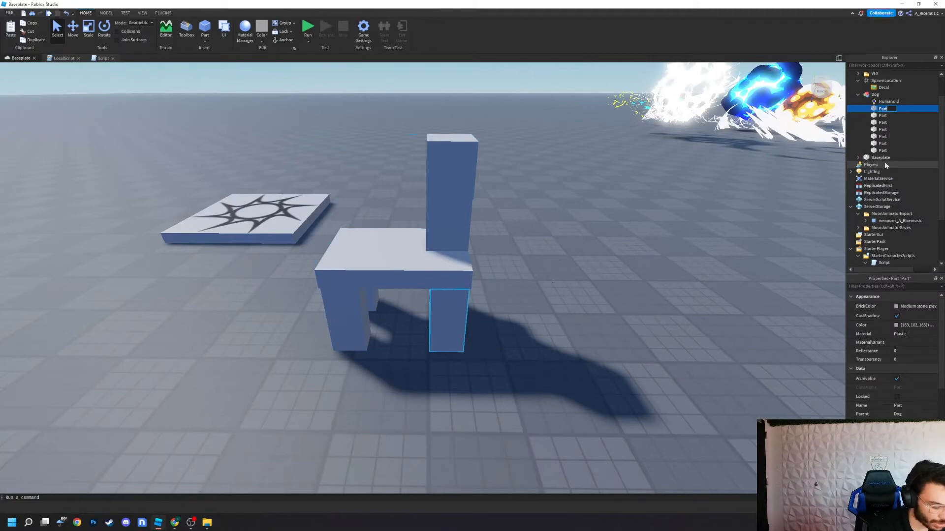
pyautogui.write('Leg1')
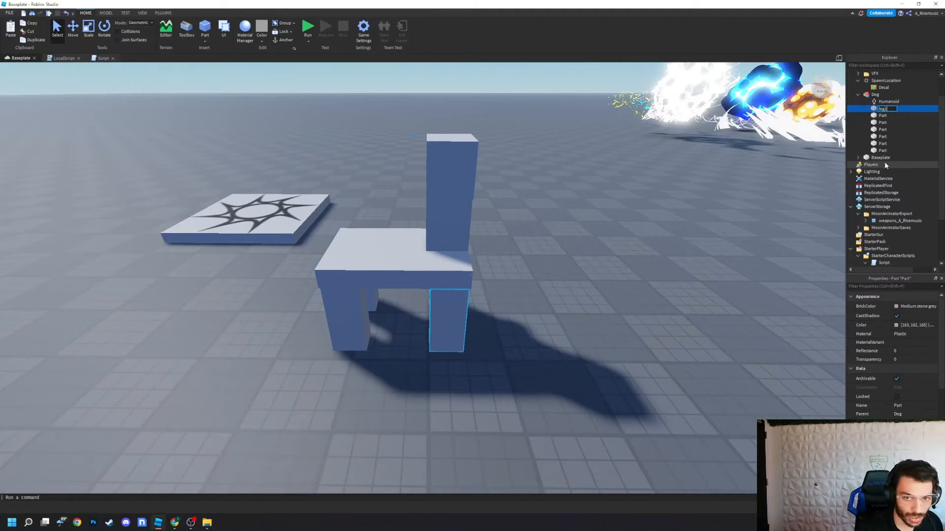
pyautogui.press('Return')
pyautogui.click(879, 116)
pyautogui.rightClick(879, 116)
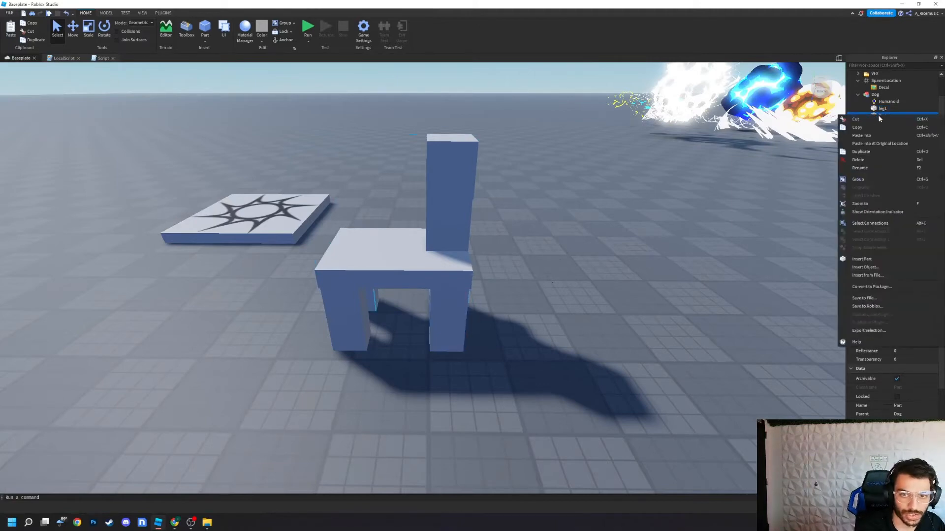
pyautogui.click(869, 168)
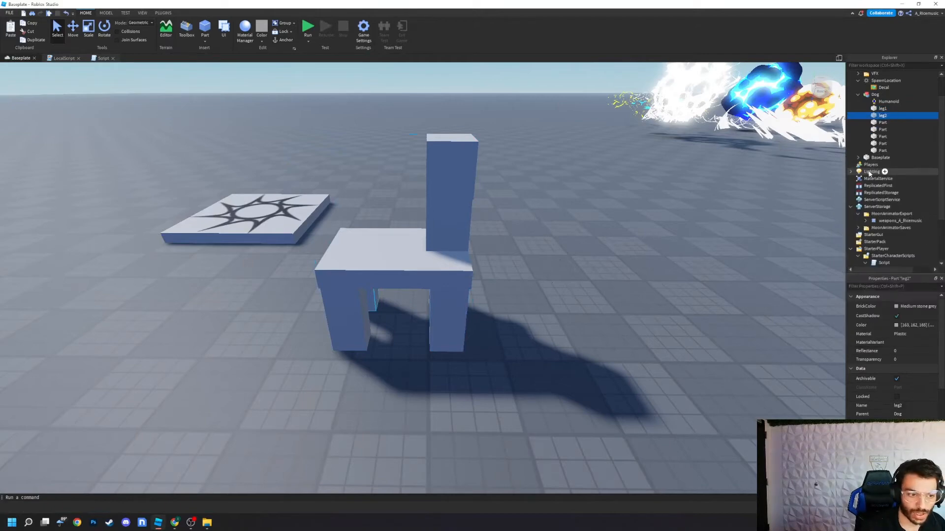
# - Identify the remaining two leg parts in the Dog model and rename them leg3 and leg4
pyautogui.click(885, 122)
pyautogui.press('F2')
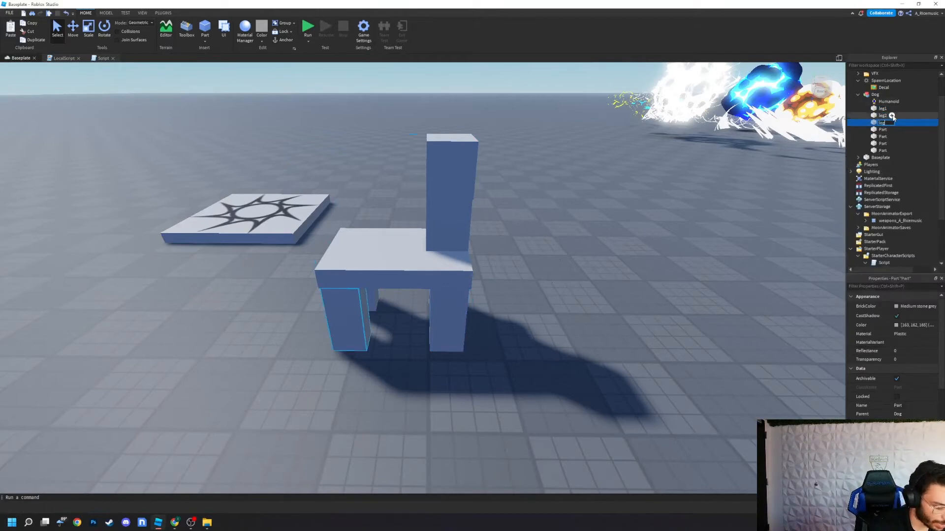
pyautogui.click(883, 129)
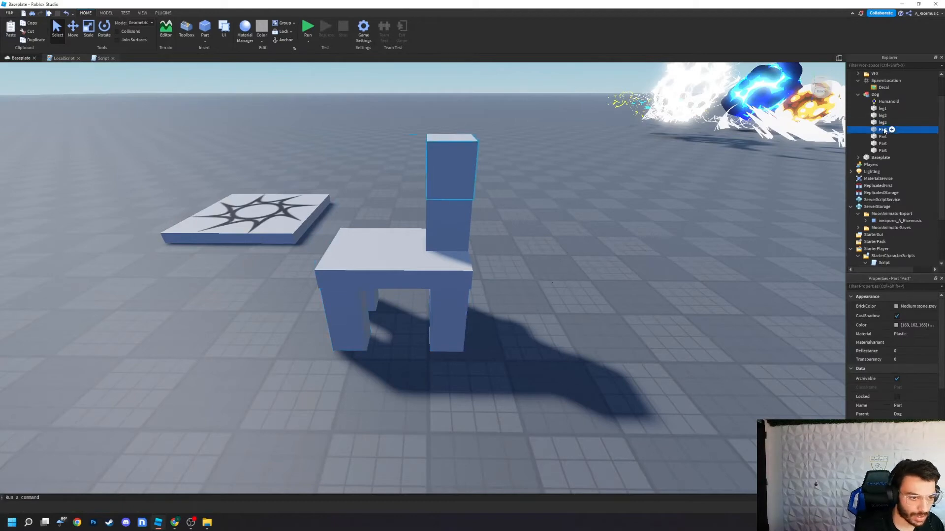
pyautogui.moveTo(708, 207); pyautogui.dragTo(704, 205, button='right')
pyautogui.click(884, 137)
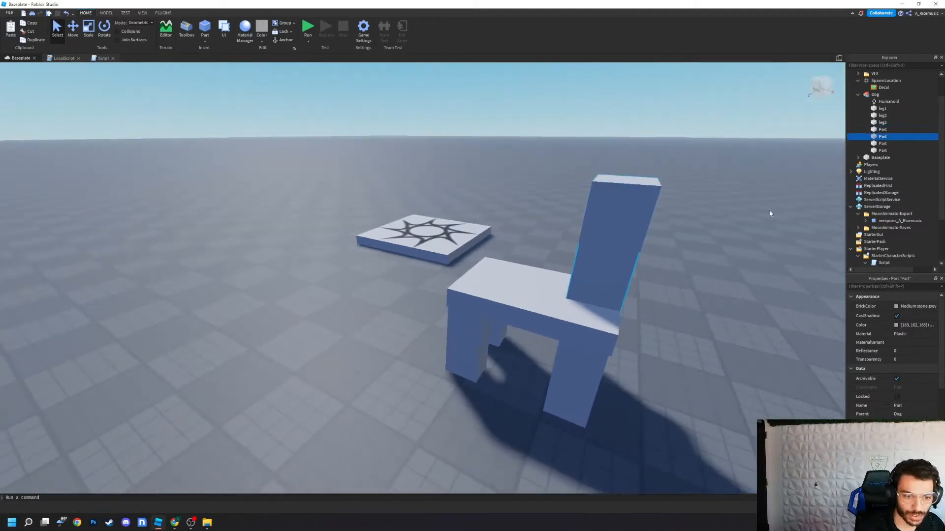
pyautogui.moveTo(770, 214); pyautogui.dragTo(771, 213, button='right')
pyautogui.click(889, 143)
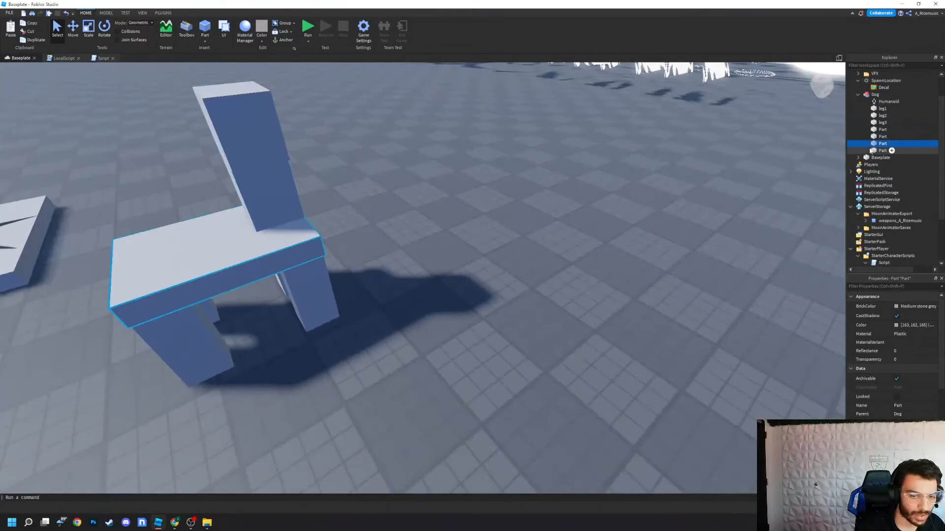
pyautogui.click(876, 151)
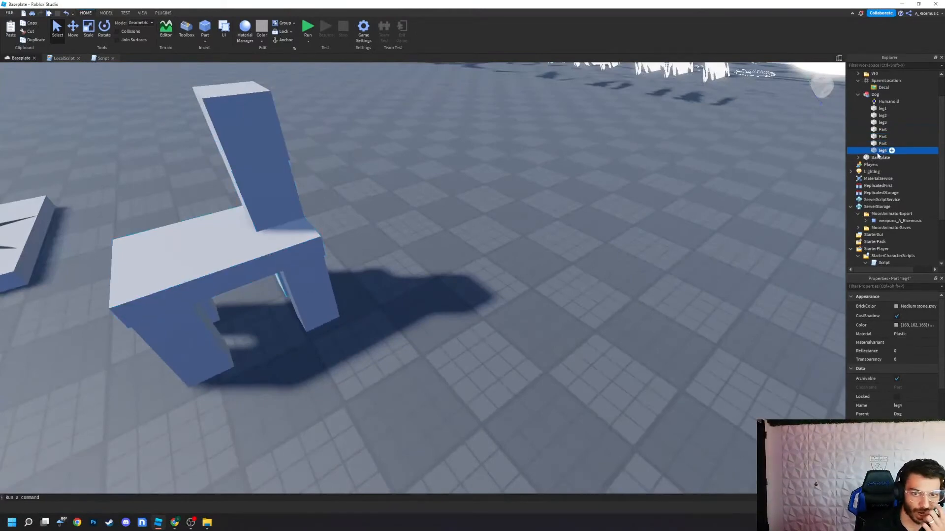
# - Rename the uppermost block head, the narrow block beneath it neck, and the body slab torso
pyautogui.click(876, 131)
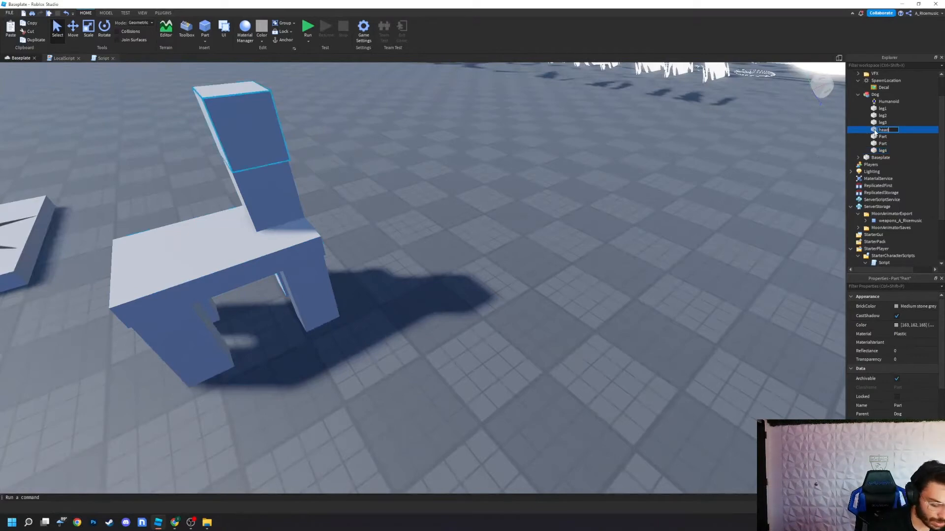
pyautogui.click(876, 136)
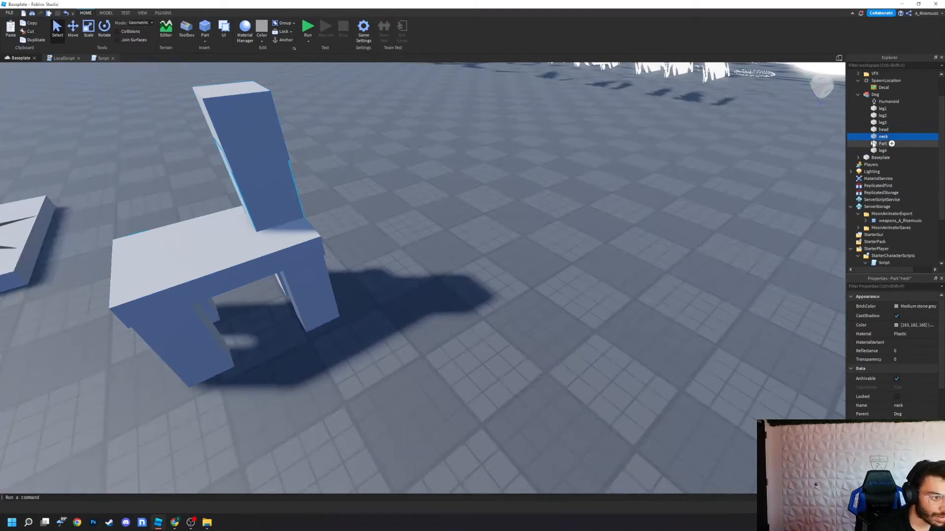
pyautogui.click(873, 145)
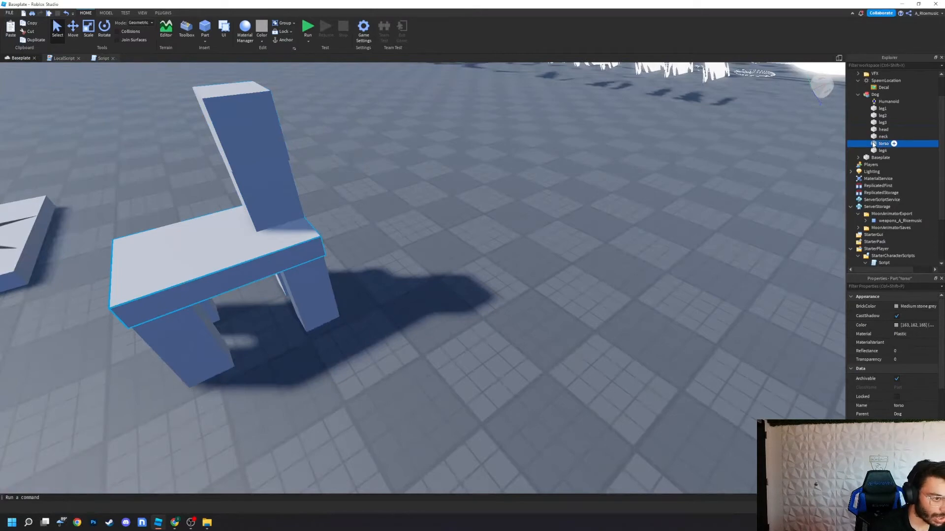
# - Shift the neck and the head sideways so both sit centred across the torso's width
pyautogui.moveTo(542, 213); pyautogui.dragTo(542, 214, button='right')
pyautogui.press('a')
pyautogui.press('w')
pyautogui.press('s')
pyautogui.click(883, 137)
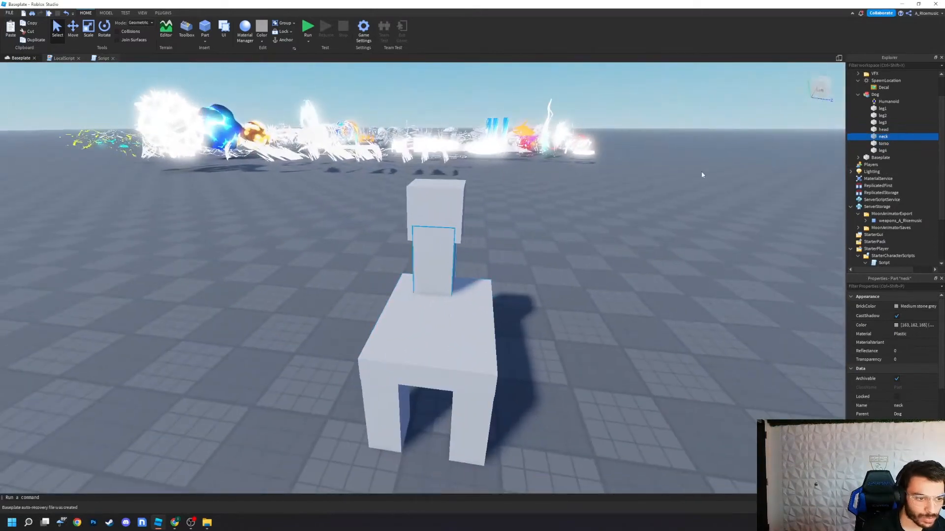
pyautogui.click(72, 28)
pyautogui.moveTo(514, 263); pyautogui.dragTo(524, 264)
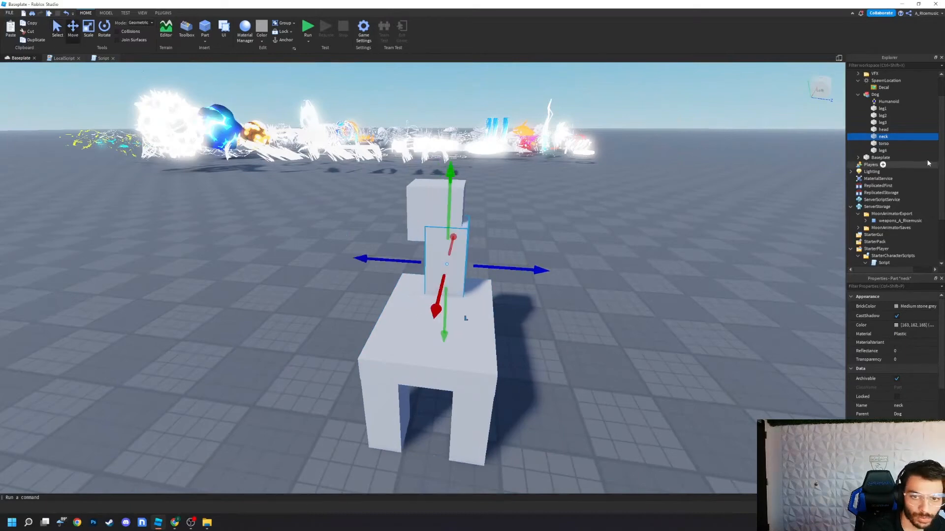
pyautogui.click(883, 130)
pyautogui.moveTo(524, 211); pyautogui.dragTo(536, 212)
pyautogui.click(606, 222)
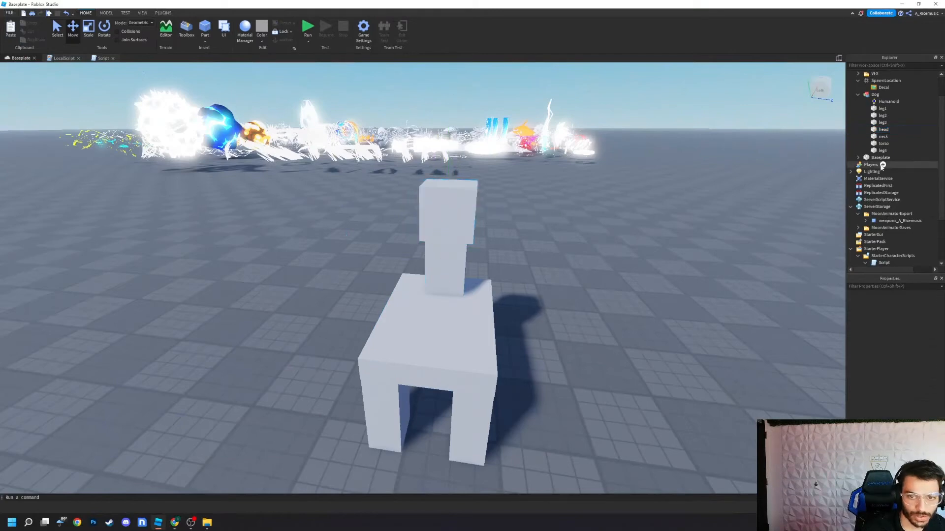
# - Duplicate the torso, set the copy's transparency to 1 and turn off its CanCollide property
pyautogui.click(883, 144)
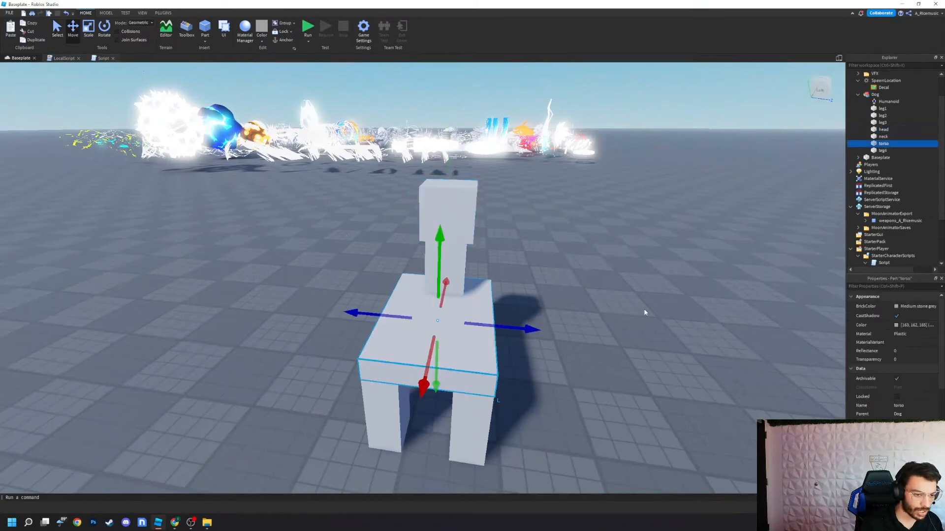
pyautogui.hotkey('ctrl', 'd')
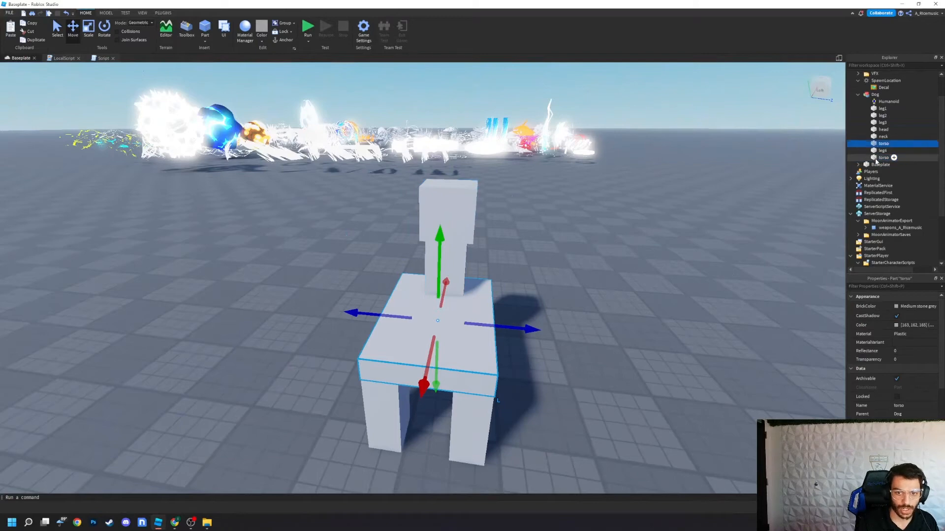
pyautogui.click(898, 359)
pyautogui.write('1')
pyautogui.press('Return')
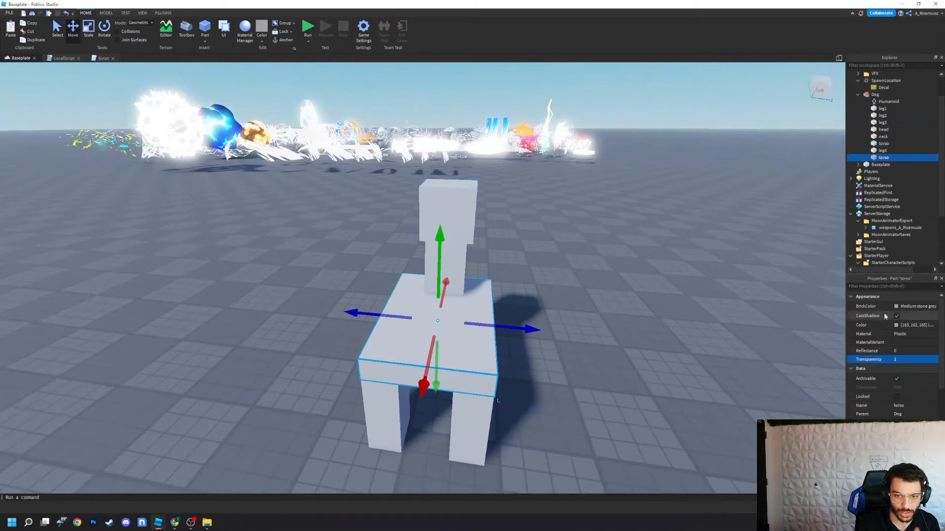
pyautogui.scroll(-5, 906, 373)
pyautogui.click(897, 370)
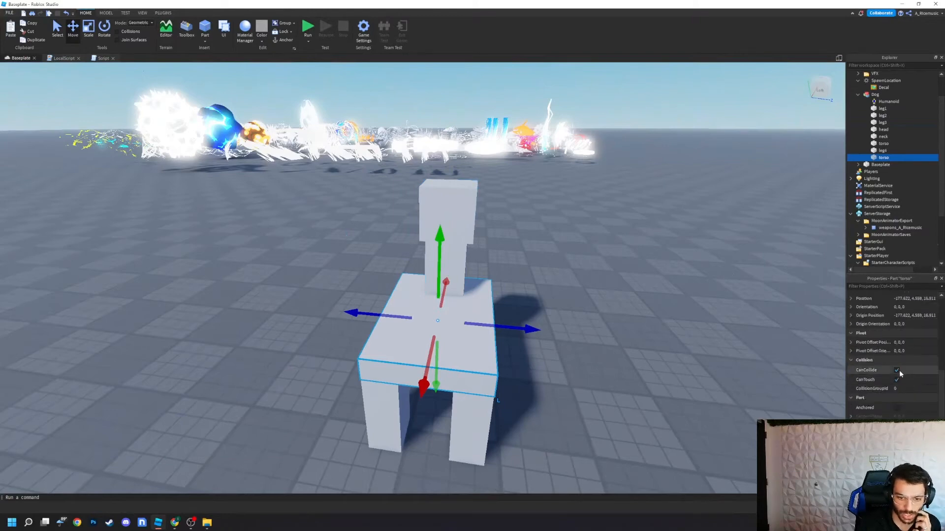
# - Check the collision and Anchored properties of all block parts in the Dog model, from leg1 to the torso copy
pyautogui.click(902, 109)
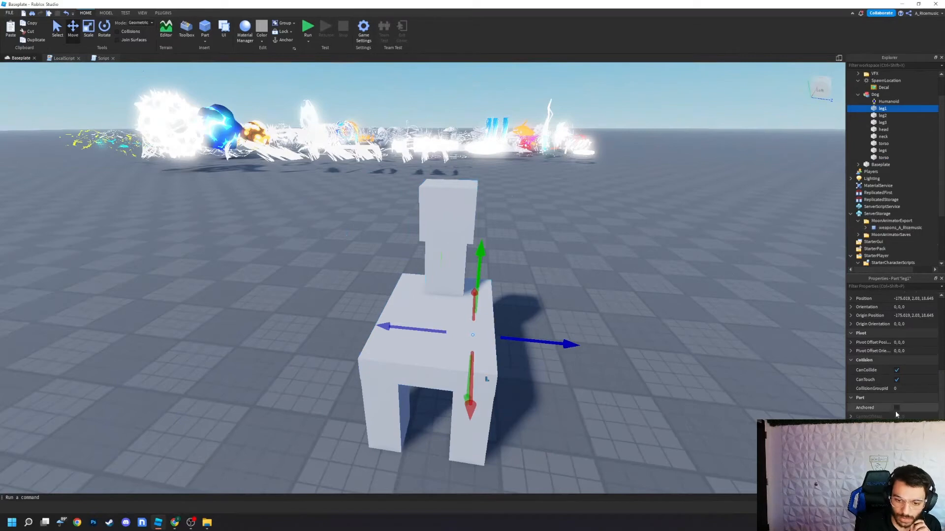
pyautogui.keyDown('shift'); pyautogui.click(901, 157); pyautogui.keyUp('shift')
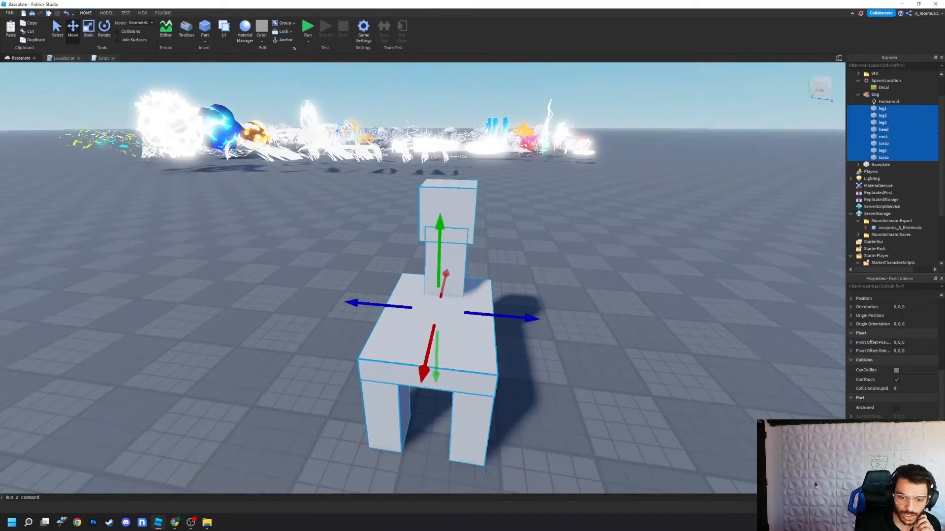
pyautogui.click(700, 340)
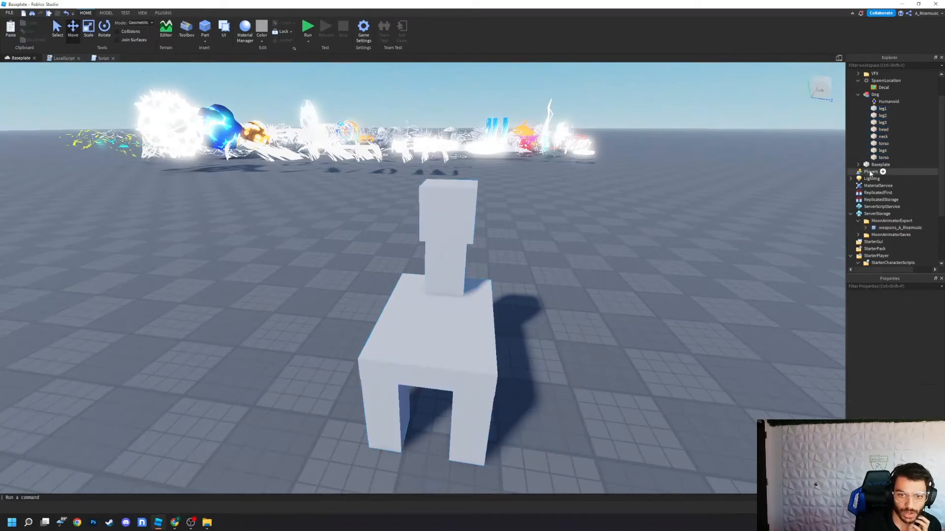
# - Rename the transparent torso copy in the Dog model HumanoidRootPart
pyautogui.click(884, 157)
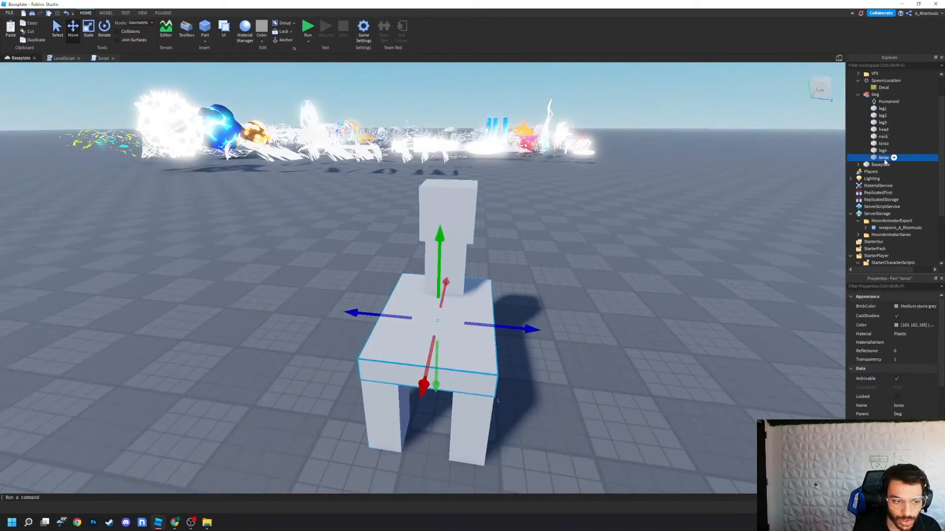
pyautogui.scroll(-5, 893, 380)
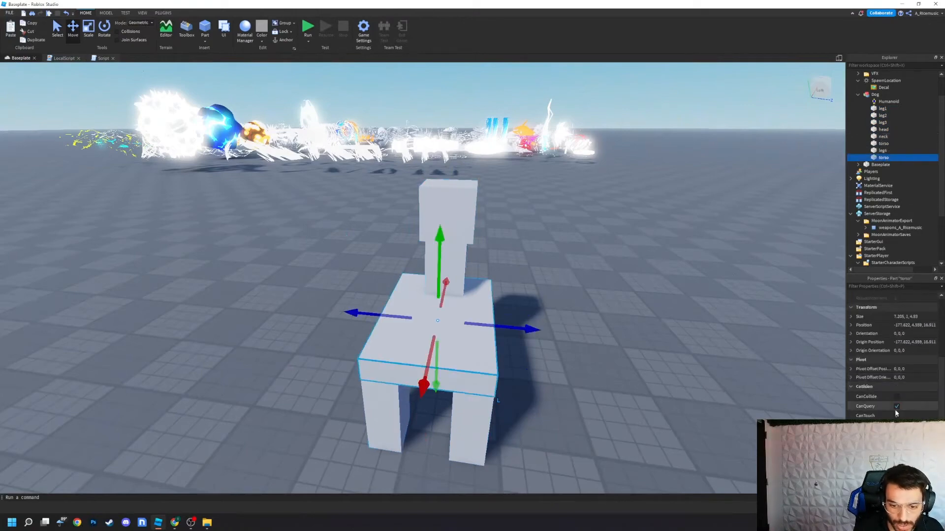
pyautogui.doubleClick(913, 157)
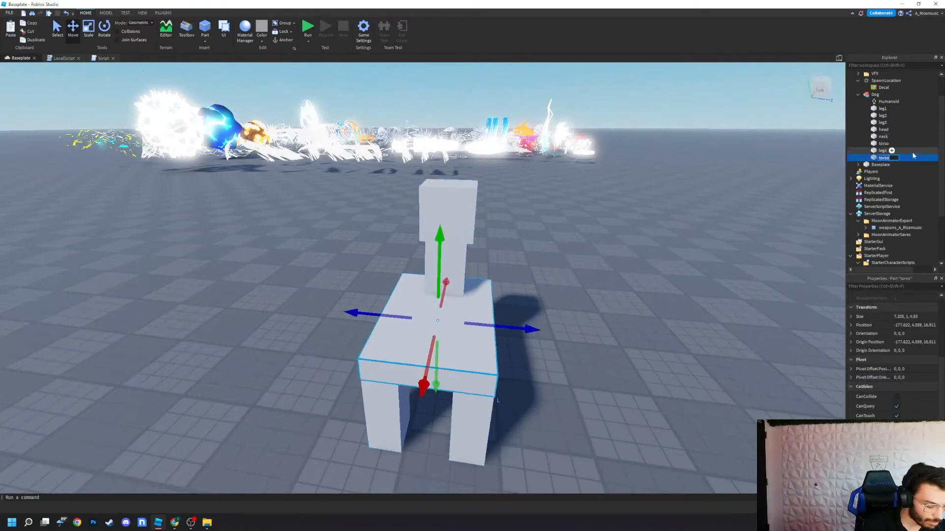
pyautogui.write('Human')
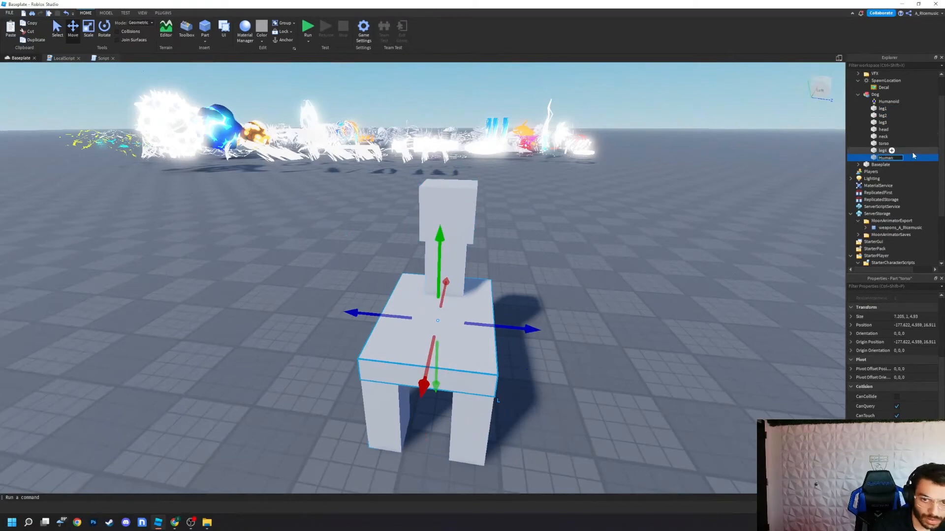
pyautogui.write('oidRo')
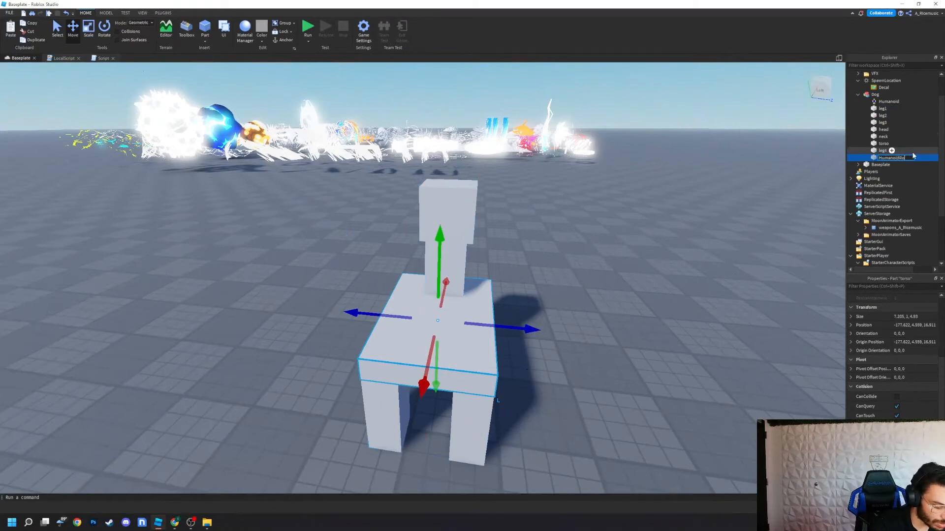
pyautogui.write('otPart')
pyautogui.press('Return')
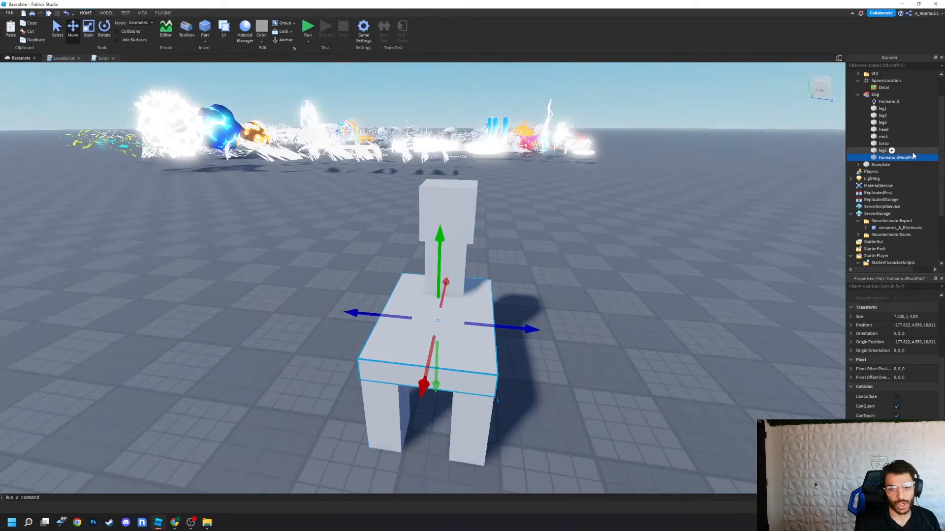
# - Set the Dog model's PrimaryPart to HumanoidRootPart
pyautogui.click(875, 95)
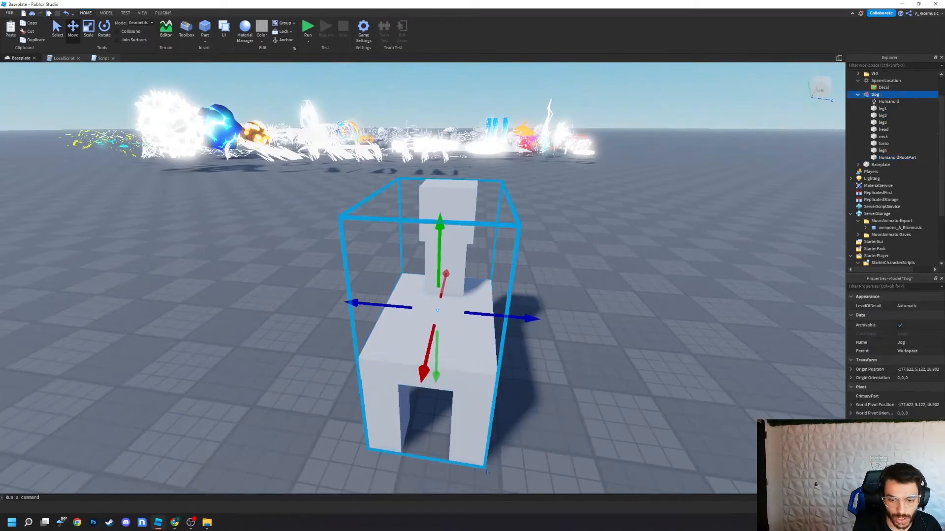
pyautogui.click(913, 396)
pyautogui.click(897, 158)
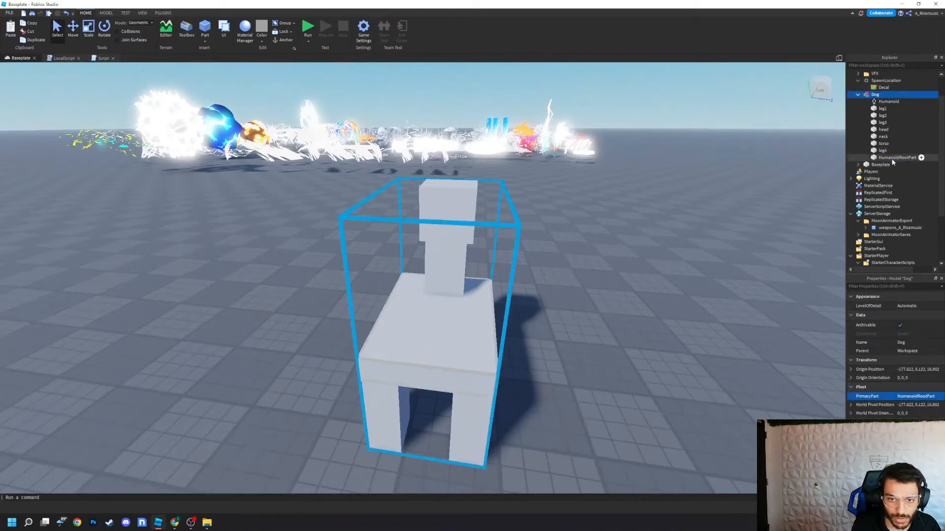
pyautogui.click(857, 94)
pyautogui.moveTo(729, 180); pyautogui.dragTo(730, 180, button='right')
# - Join the torso in place to HumanoidRootPart as an animatable joint with Easy Weld, using HumanoidRootPart as the base part
pyautogui.click(163, 13)
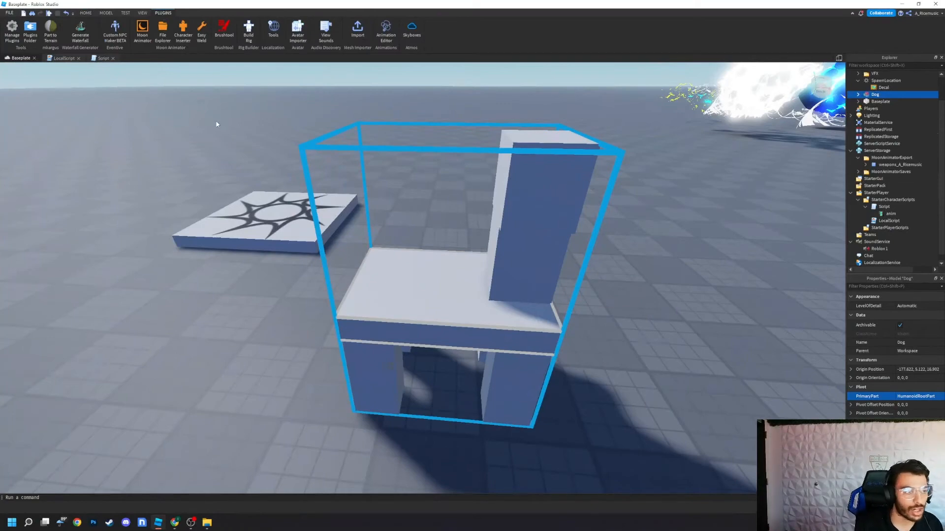
pyautogui.click(858, 95)
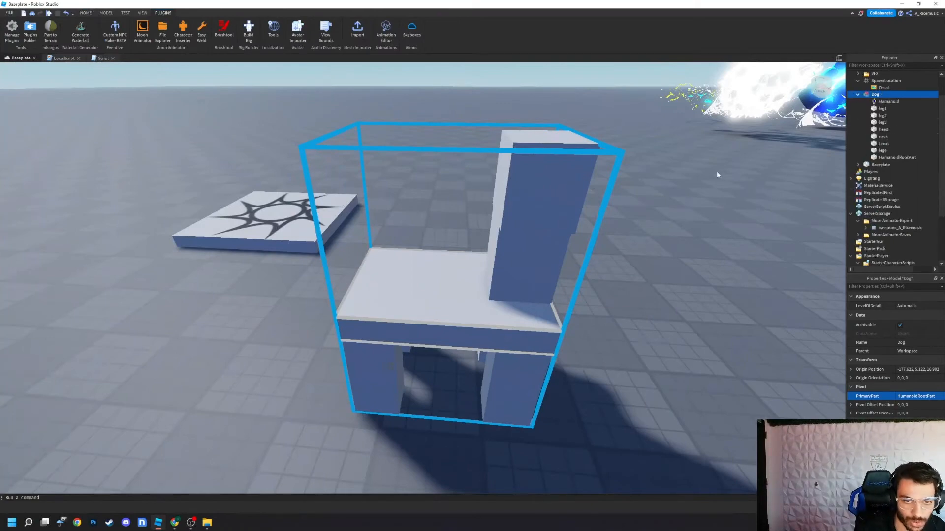
pyautogui.click(202, 30)
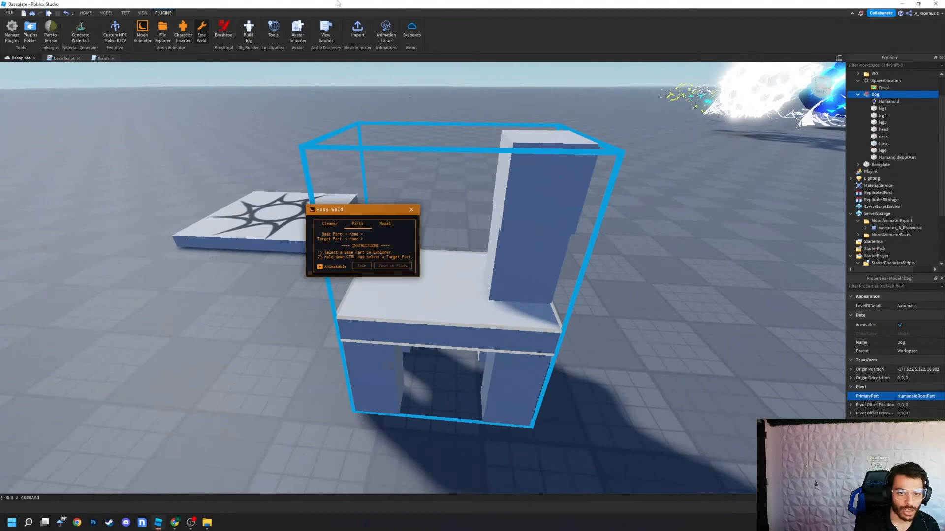
pyautogui.click(896, 157)
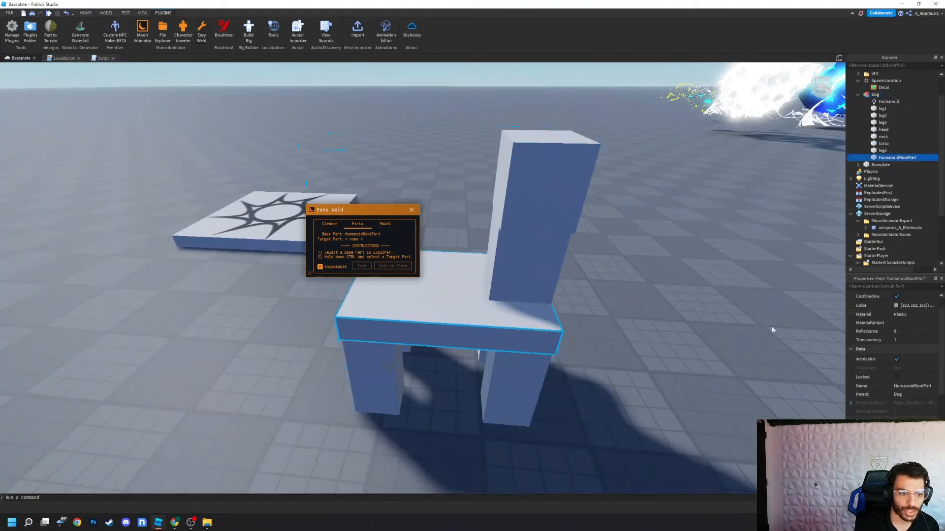
pyautogui.keyDown('ctrl'); pyautogui.click(883, 143); pyautogui.keyUp('ctrl')
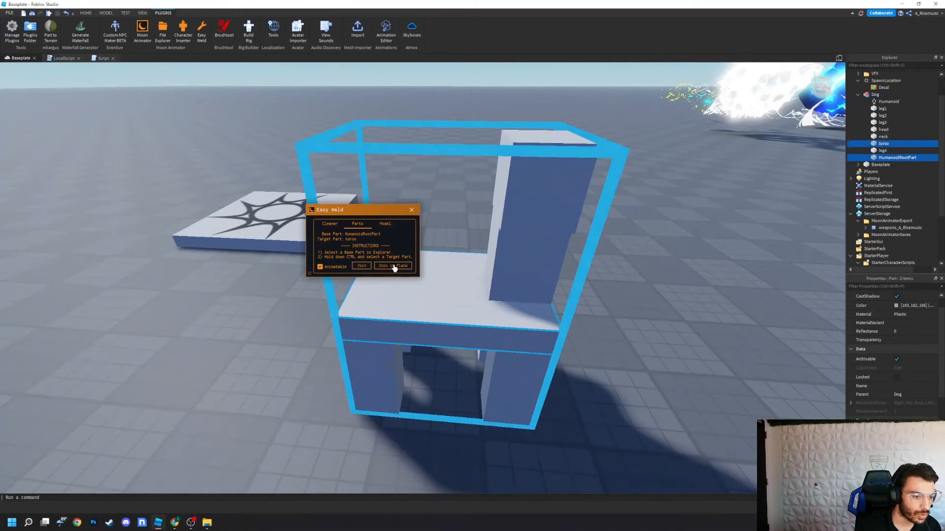
pyautogui.click(320, 266)
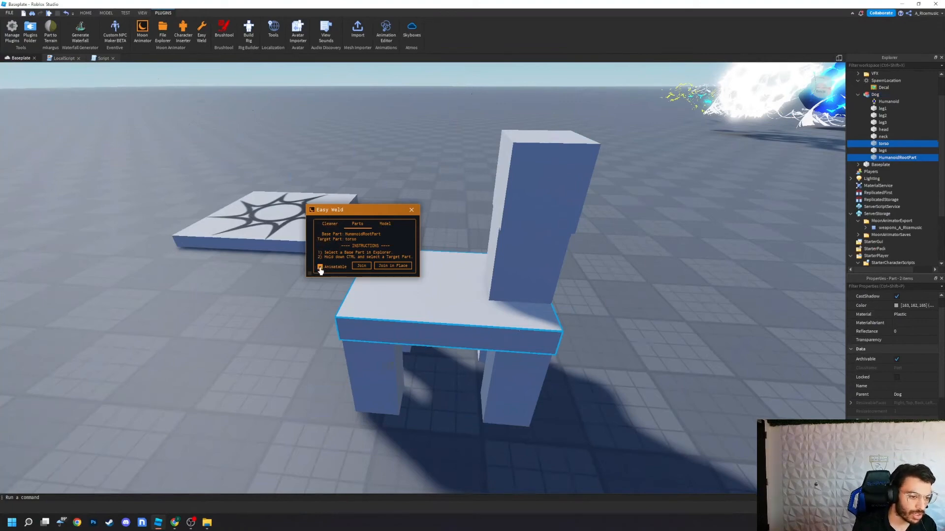
pyautogui.click(387, 268)
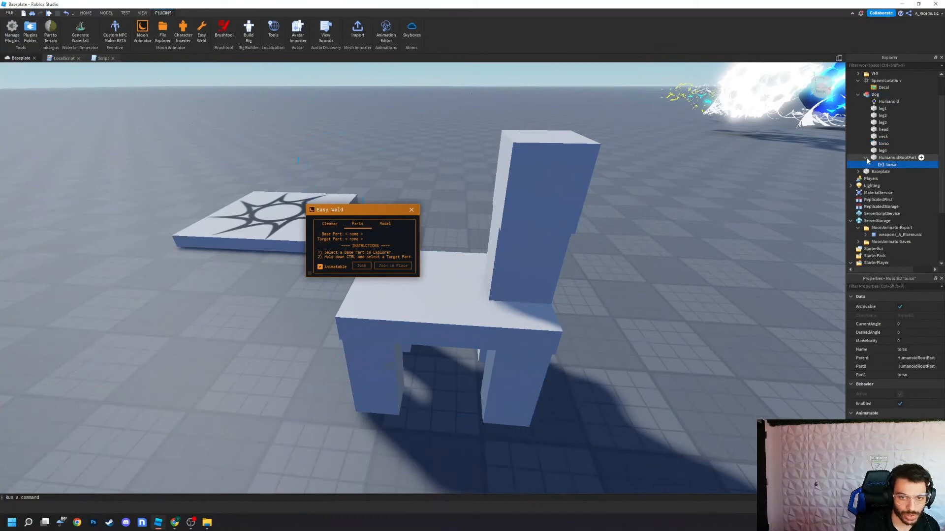
pyautogui.click(865, 158)
# - Join leg1 and leg2 in place to the torso as animatable joints, with the torso as base part
pyautogui.click(883, 143)
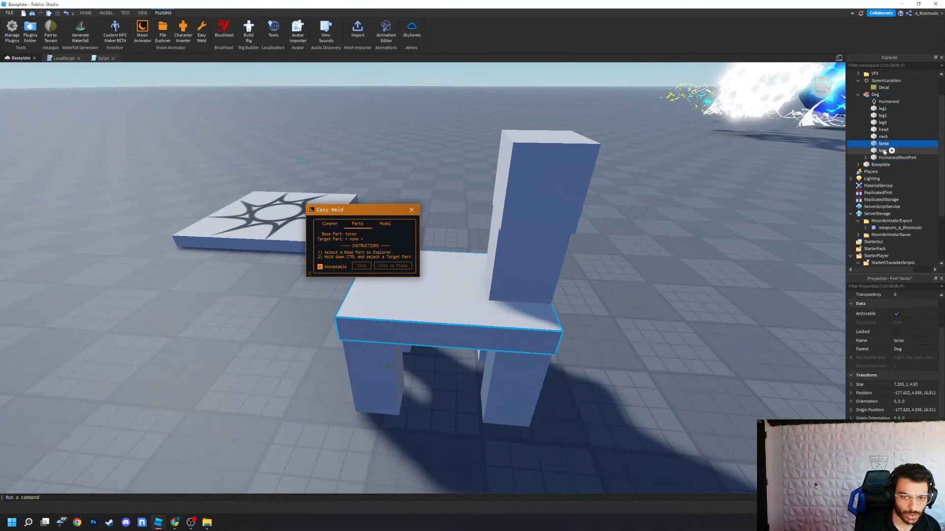
pyautogui.keyDown('ctrl'); pyautogui.click(883, 108); pyautogui.keyUp('ctrl')
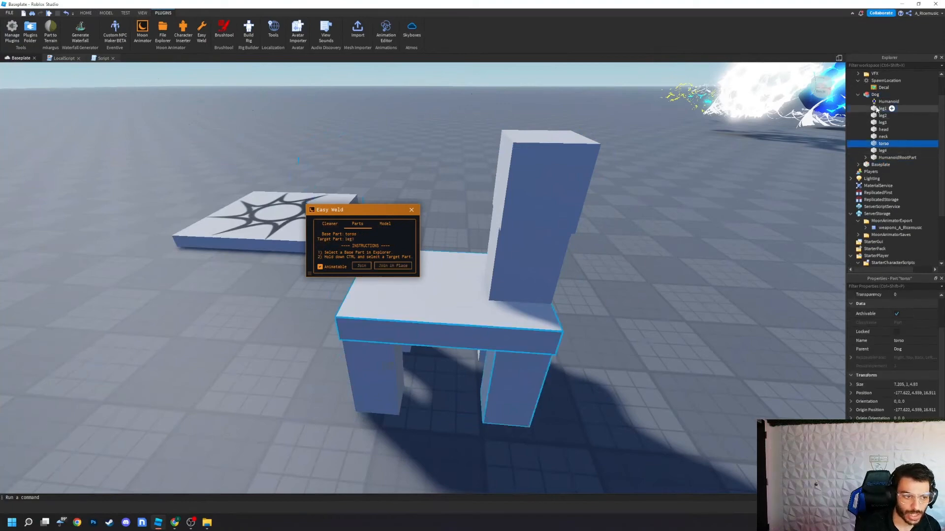
pyautogui.click(391, 266)
pyautogui.click(880, 144)
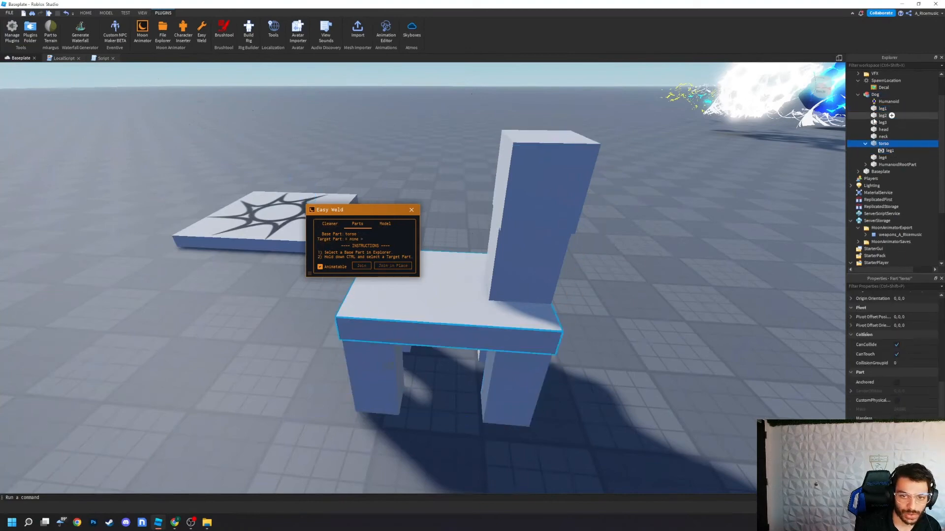
pyautogui.keyDown('ctrl'); pyautogui.click(874, 116); pyautogui.keyUp('ctrl')
pyautogui.click(393, 265)
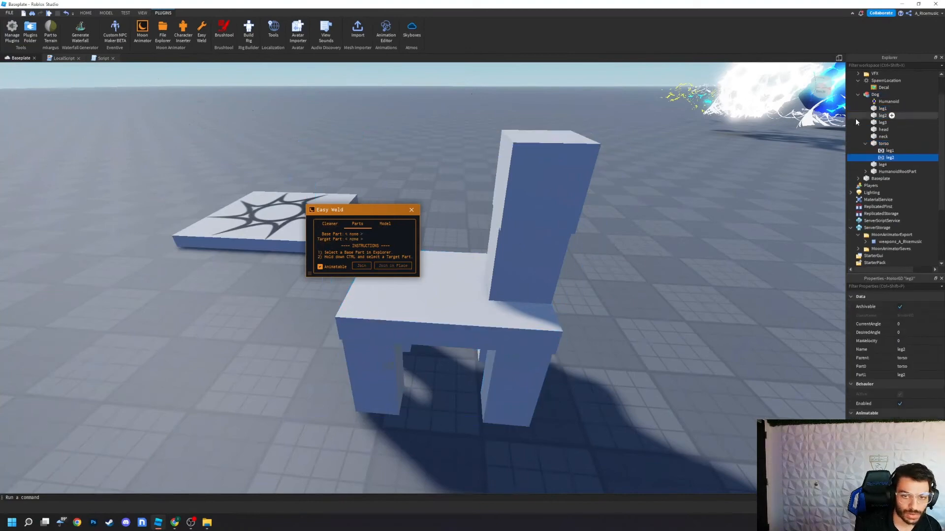
# - Join leg3 and leg4 in place to the torso as animatable joints, with the torso as base part
pyautogui.click(880, 143)
pyautogui.keyDown('ctrl'); pyautogui.click(883, 122); pyautogui.keyUp('ctrl')
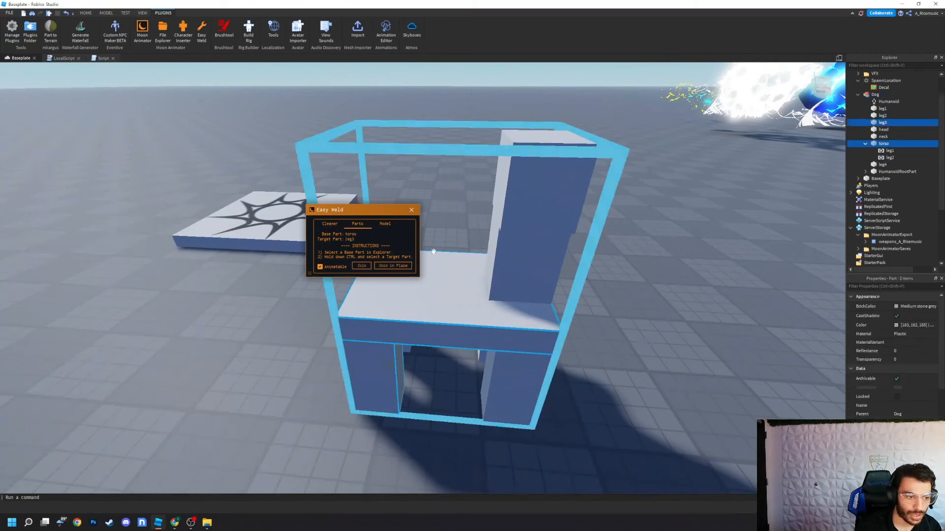
pyautogui.click(393, 266)
pyautogui.click(883, 143)
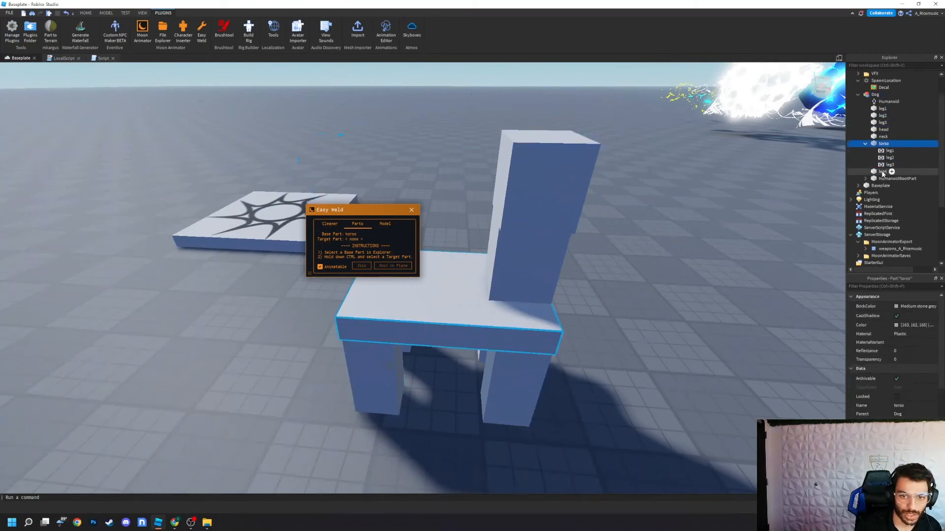
pyautogui.keyDown('ctrl'); pyautogui.click(882, 171); pyautogui.keyUp('ctrl')
pyautogui.click(388, 266)
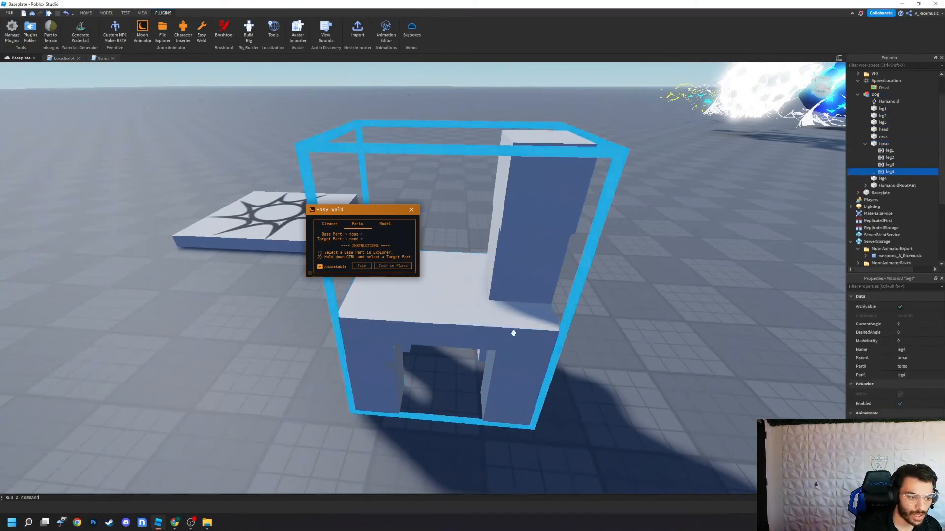
# - Join the neck in place to the torso and the head to the neck as animatable joints, finishing with Easy Weld
pyautogui.click(883, 144)
pyautogui.keyDown('ctrl'); pyautogui.click(883, 137); pyautogui.keyUp('ctrl')
pyautogui.click(393, 266)
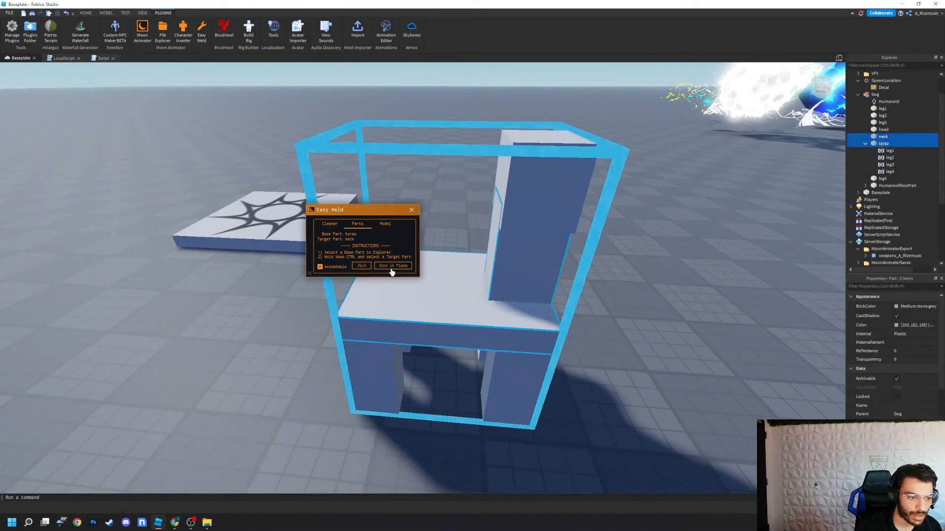
pyautogui.click(884, 136)
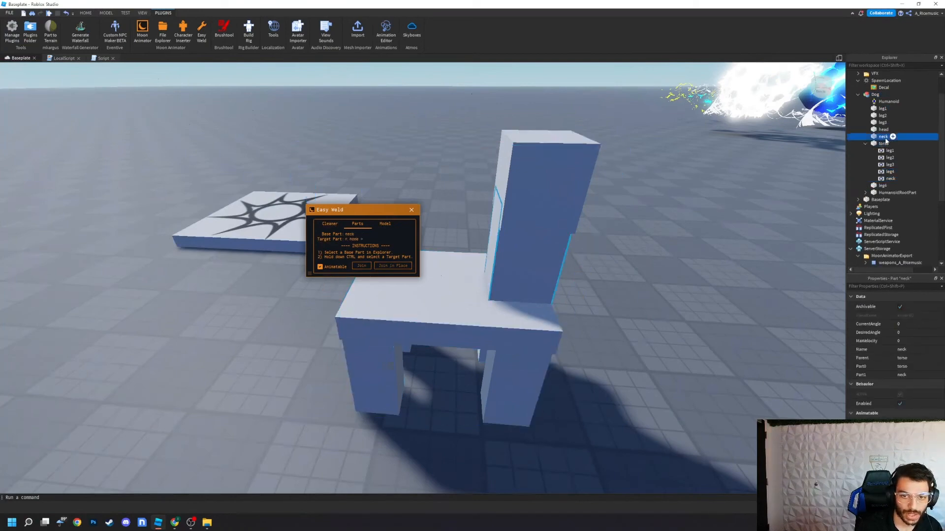
pyautogui.keyDown('ctrl'); pyautogui.click(883, 129); pyautogui.keyUp('ctrl')
pyautogui.click(409, 266)
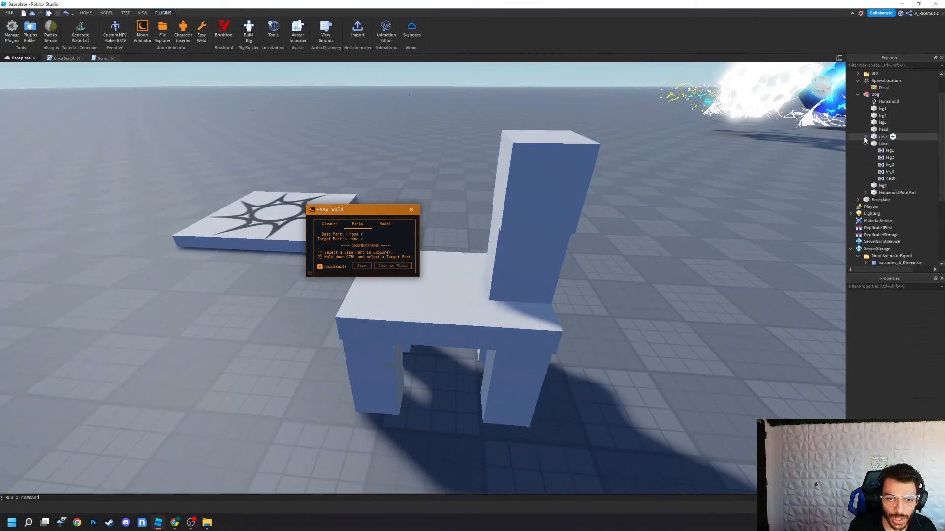
pyautogui.click(858, 95)
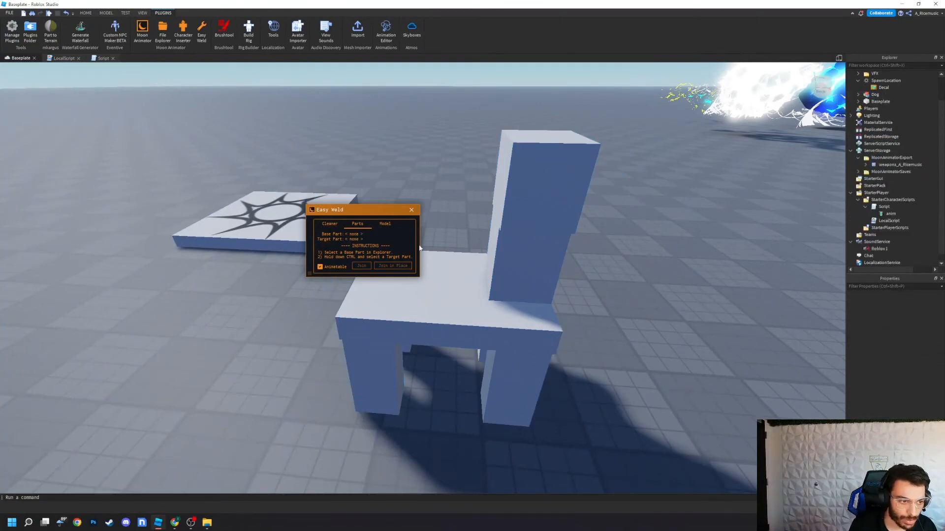
pyautogui.click(411, 210)
# - Run the simulation to check that the welded Dog model holds together, and stop it
pyautogui.click(86, 13)
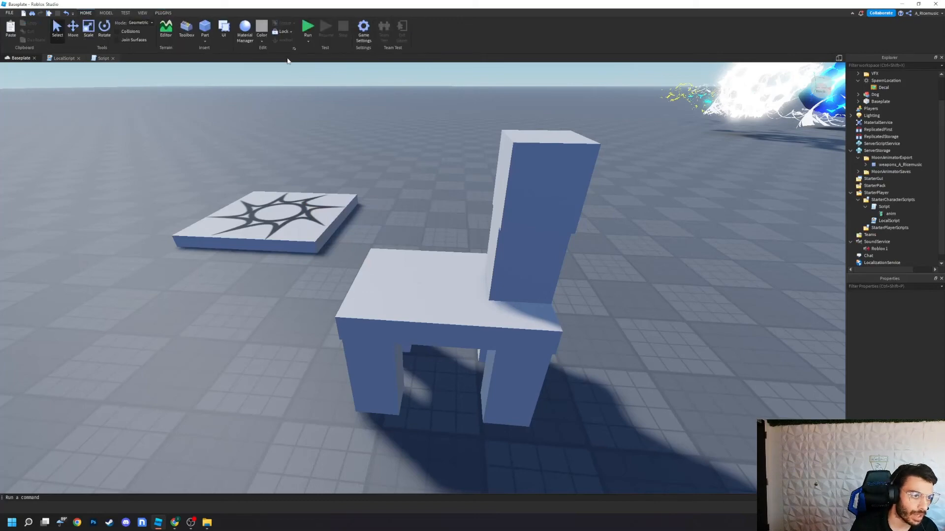
pyautogui.click(309, 31)
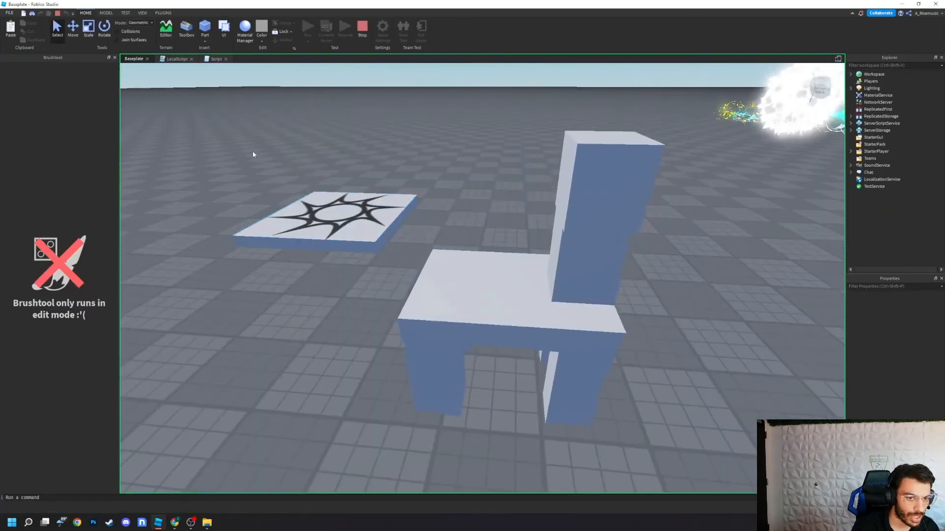
pyautogui.click(361, 29)
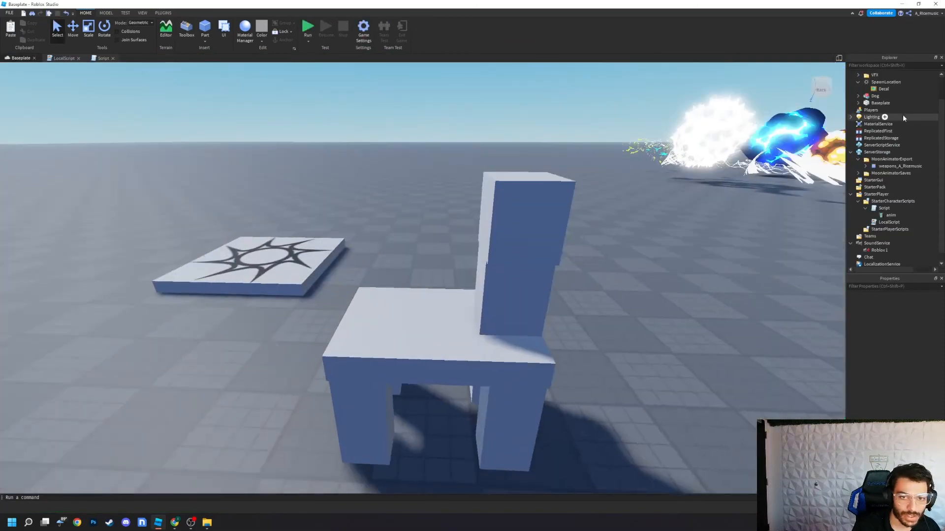
# - Create an animation clip for the Dog model in the Animation Editor with tracks for all its body parts, and close the editor
pyautogui.click(875, 96)
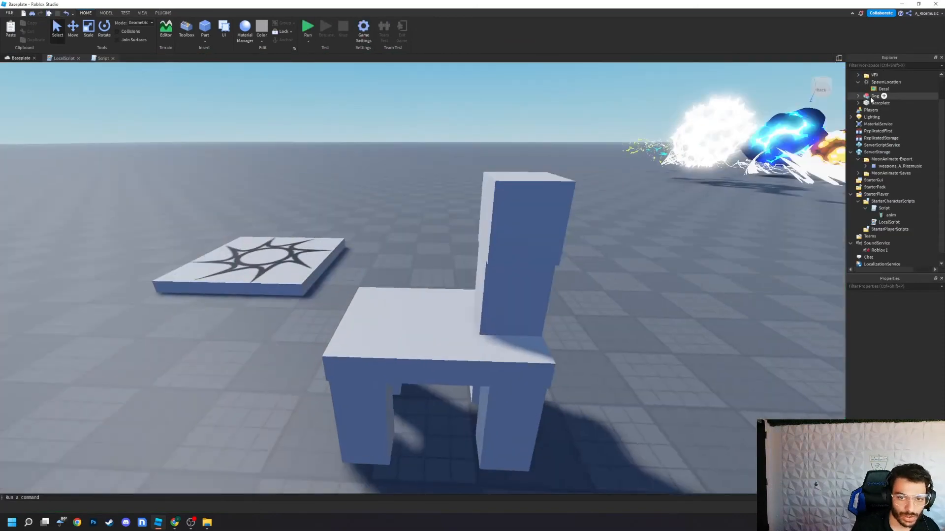
pyautogui.click(164, 13)
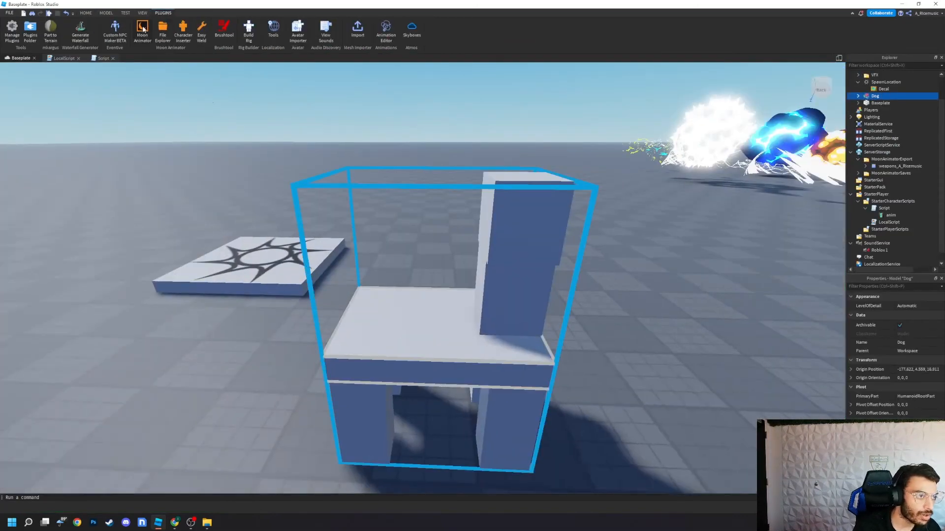
pyautogui.click(392, 33)
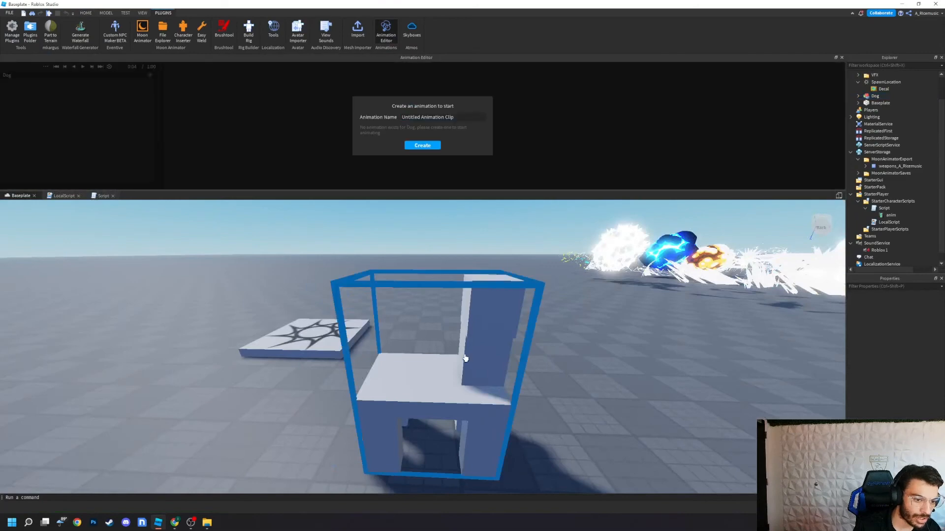
pyautogui.click(426, 146)
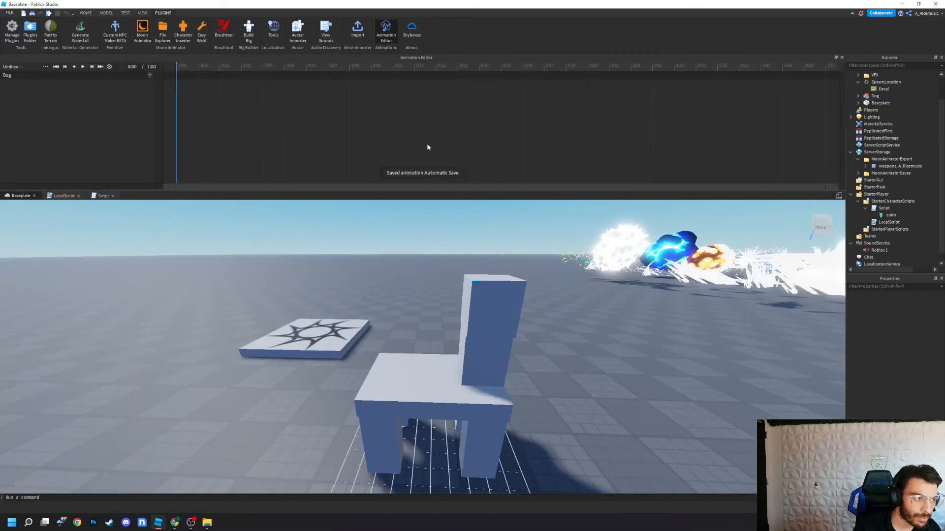
pyautogui.click(150, 76)
pyautogui.click(177, 138)
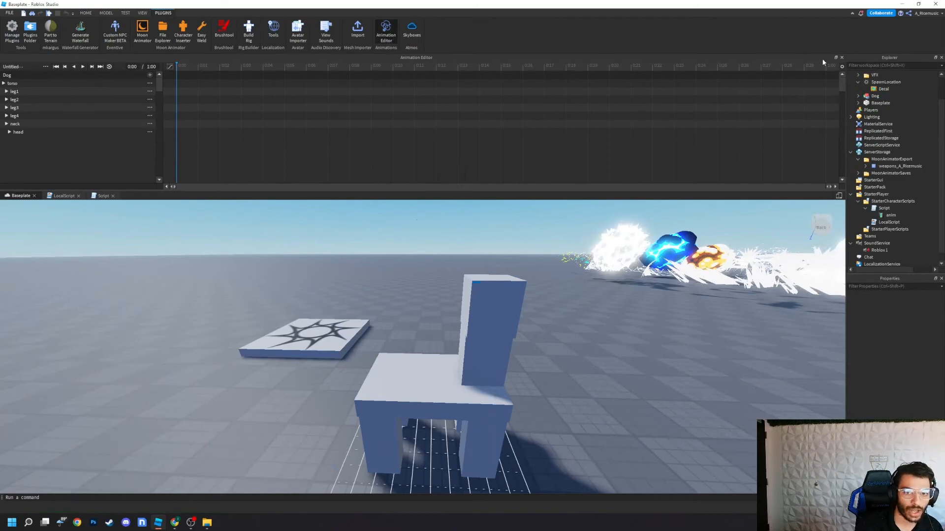
pyautogui.click(842, 57)
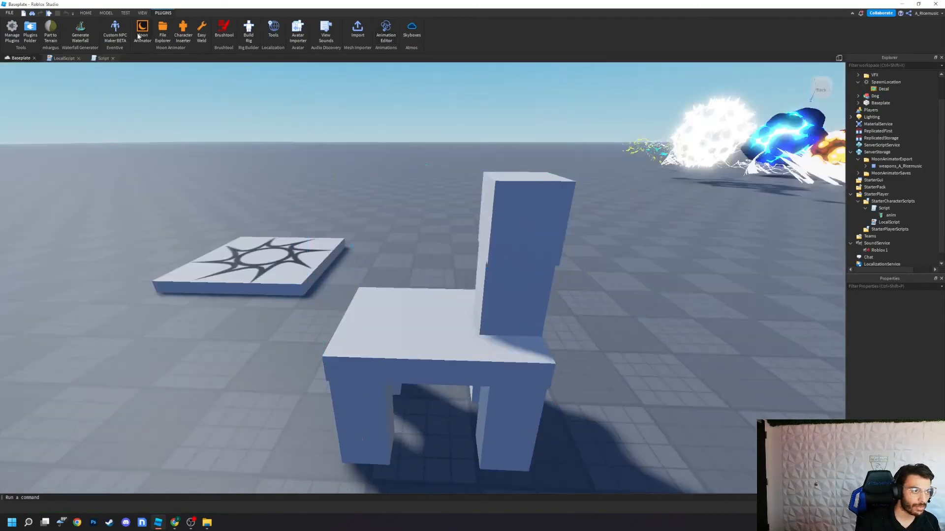
# - Create a new Moon Animator file of type Animation named dog
pyautogui.click(142, 30)
pyautogui.click(87, 176)
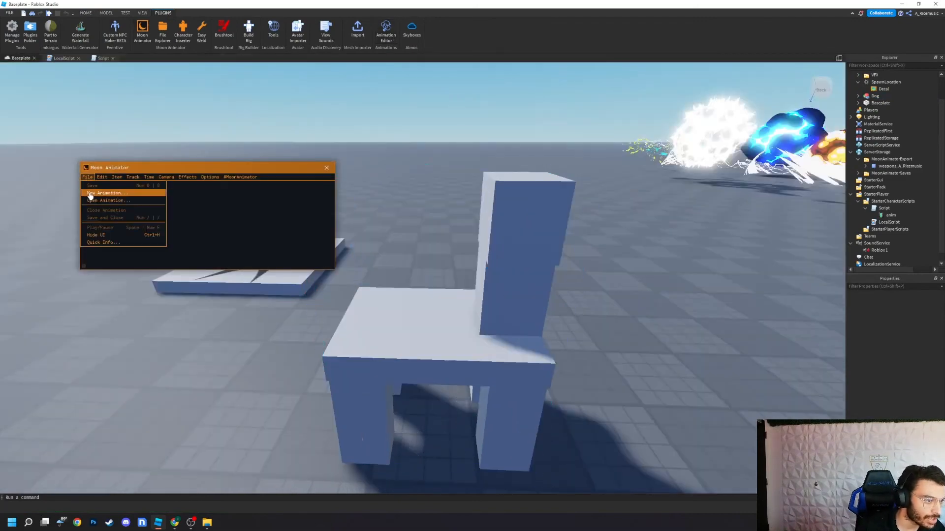
pyautogui.click(105, 197)
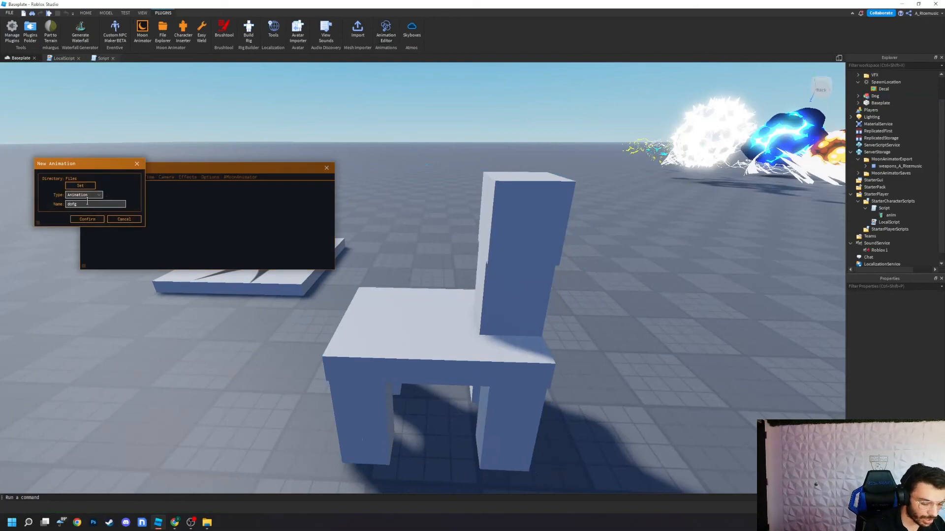
pyautogui.click(77, 220)
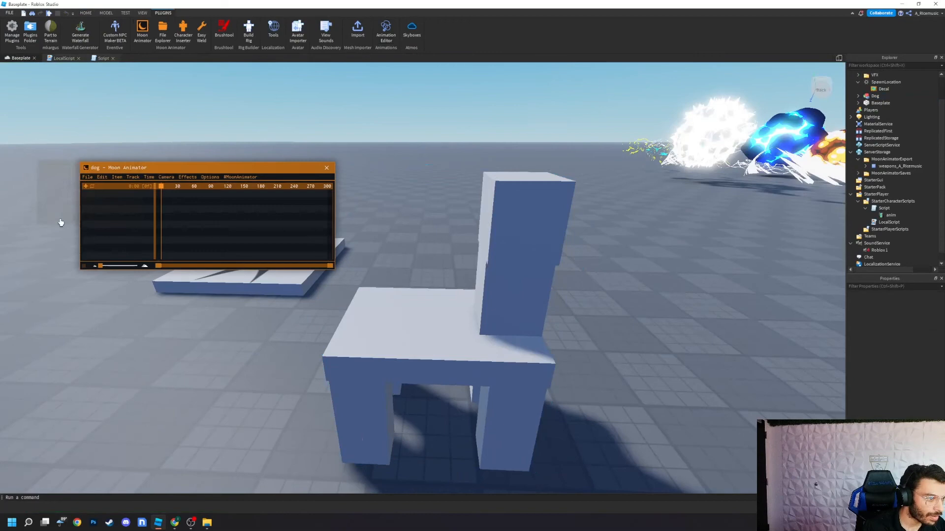
# - Add the Dog model to the animation as an item with its Rig property, and close Moon Animator
pyautogui.click(84, 191)
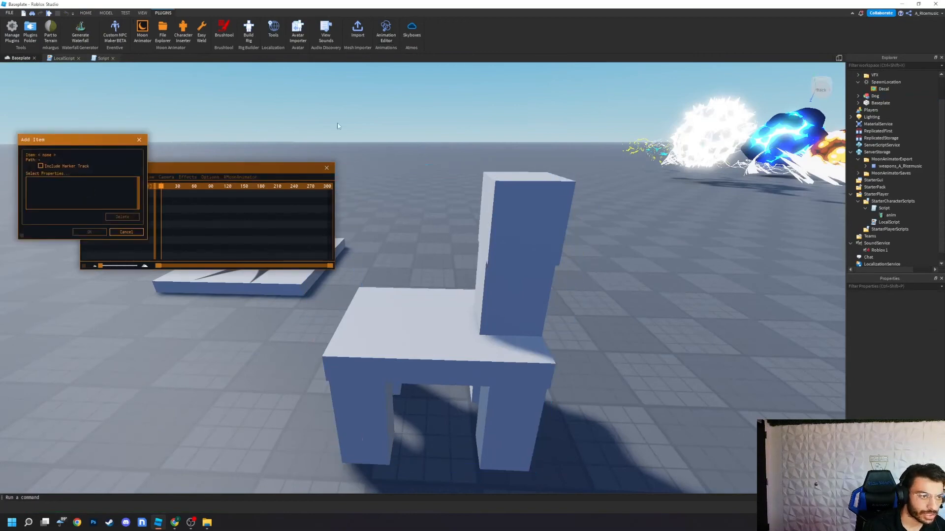
pyautogui.click(874, 96)
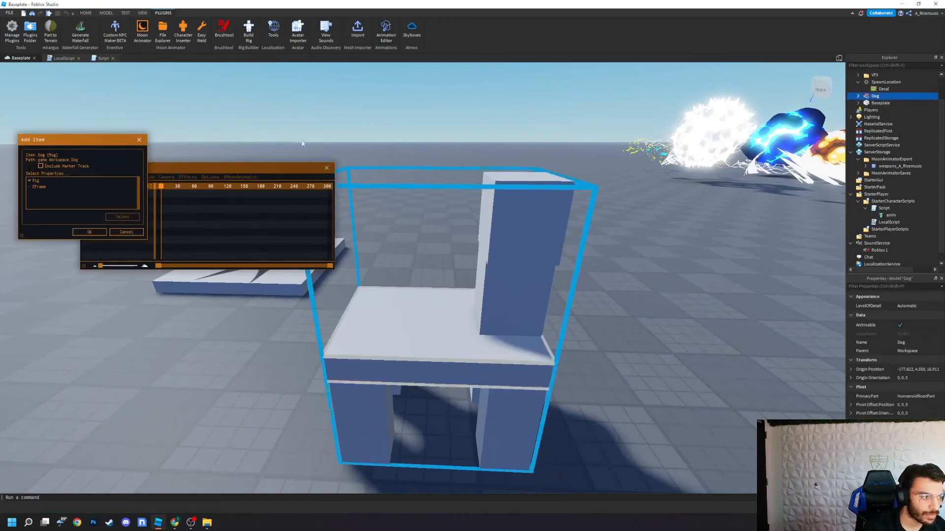
pyautogui.click(89, 231)
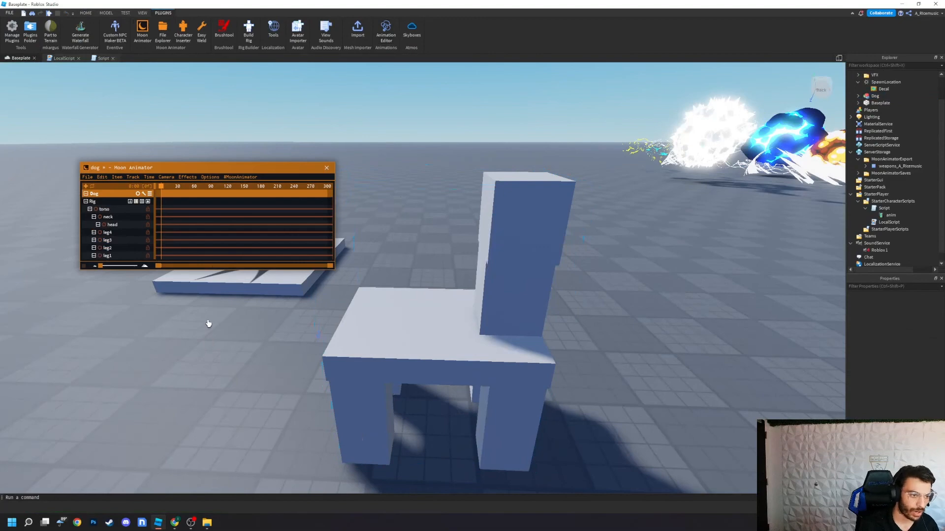
pyautogui.click(328, 173)
pyautogui.click(327, 192)
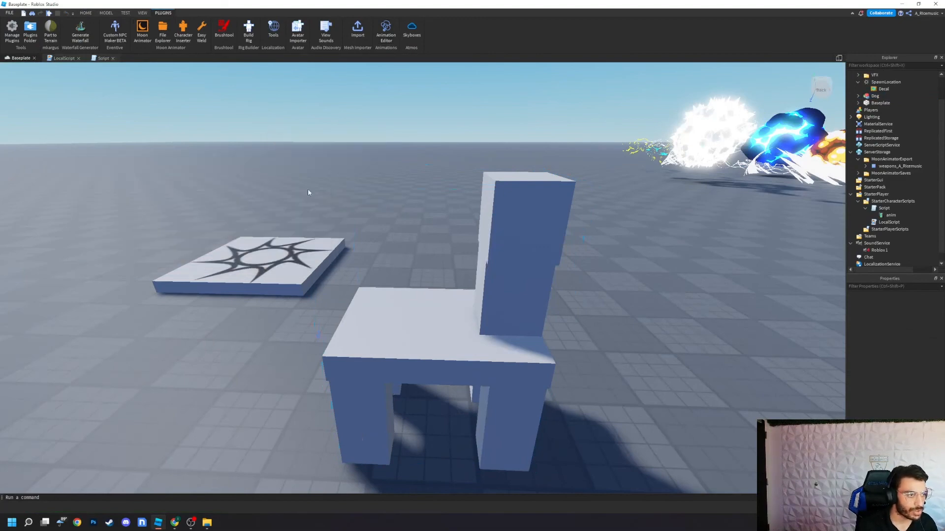
# - Search the Toolbox plugins for "edit rig"
pyautogui.click(83, 13)
pyautogui.click(187, 29)
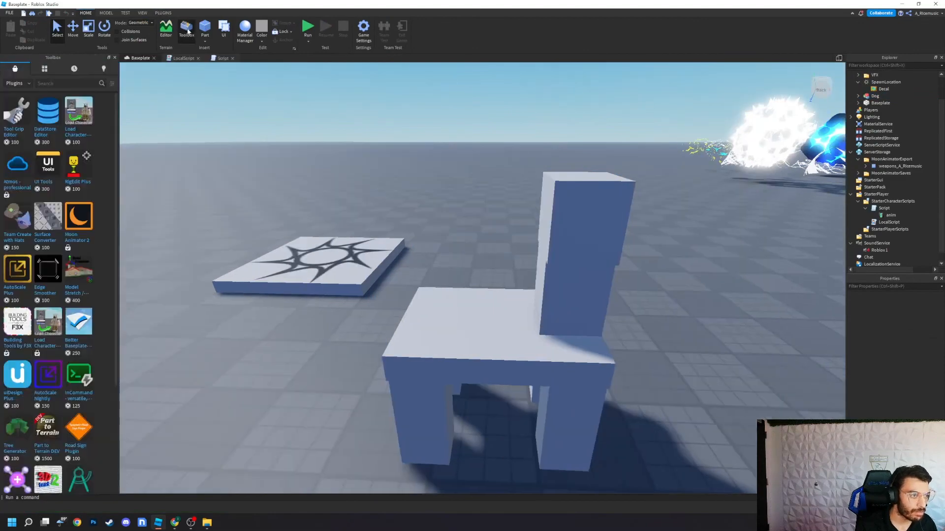
pyautogui.write('e')
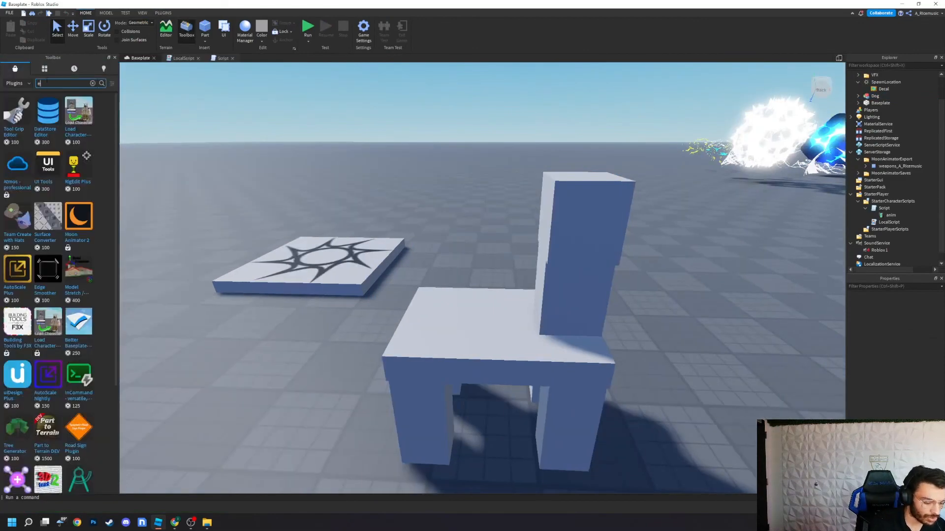
pyautogui.write('dit rig')
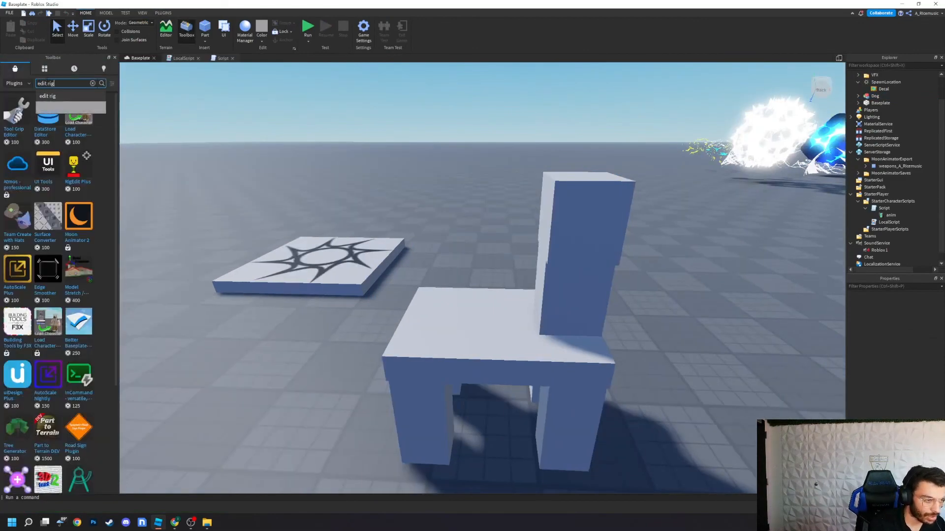
pyautogui.press('Return')
# - Change the Toolbox plugin search to the suggested term "rig editor"
pyautogui.click(54, 84)
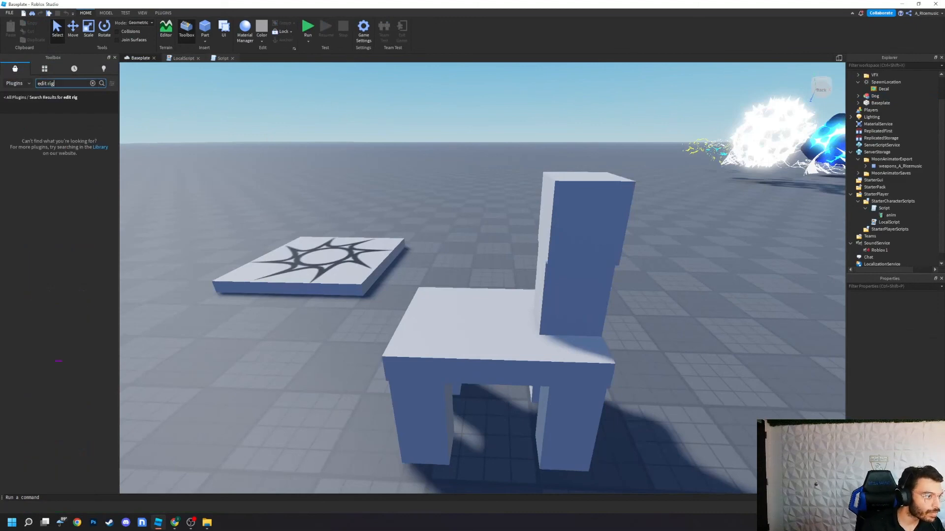
pyautogui.press('BackSpace')
pyautogui.press('BackSpace')
pyautogui.press('BackSpace')
pyautogui.press('BackSpace')
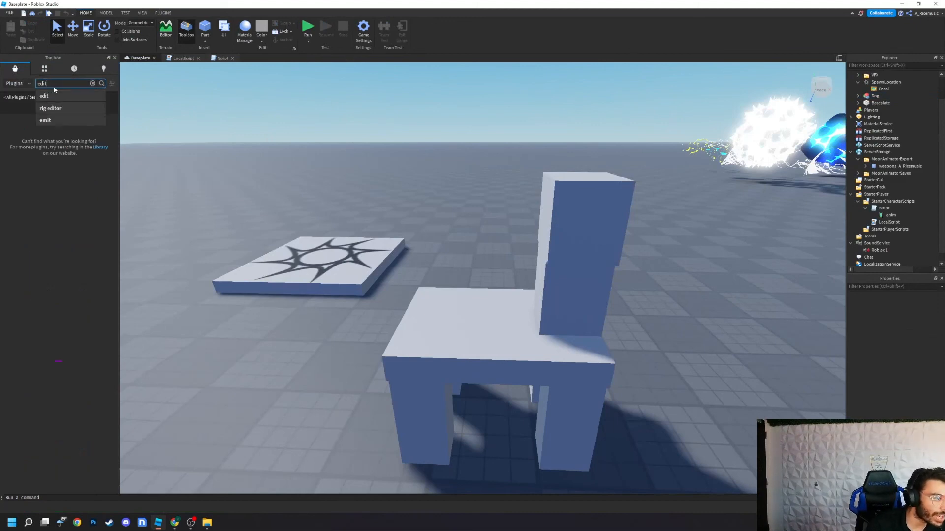
pyautogui.click(55, 108)
pyautogui.moveTo(18, 141)
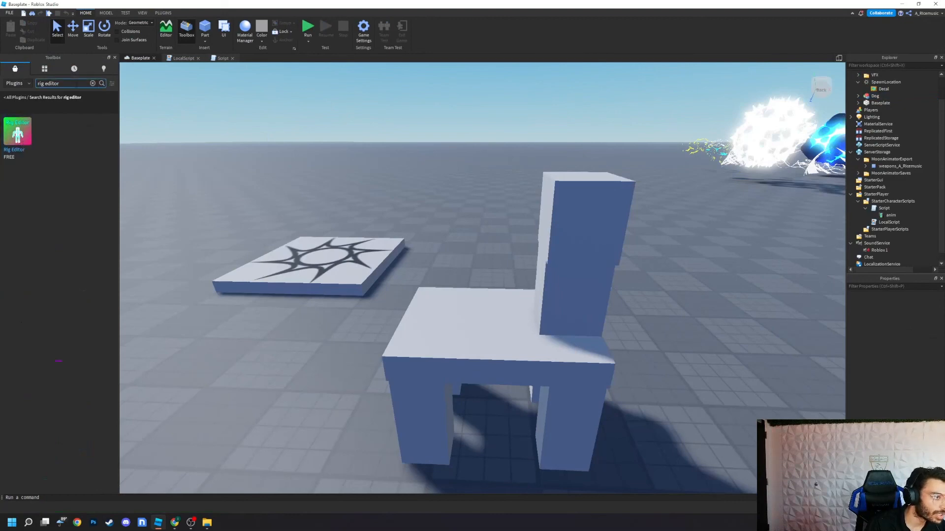
# - Broaden the Toolbox plugin search to "rig"
pyautogui.press('BackSpace')
pyautogui.press('BackSpace')
pyautogui.press('BackSpace')
pyautogui.press('BackSpace')
pyautogui.press('BackSpace')
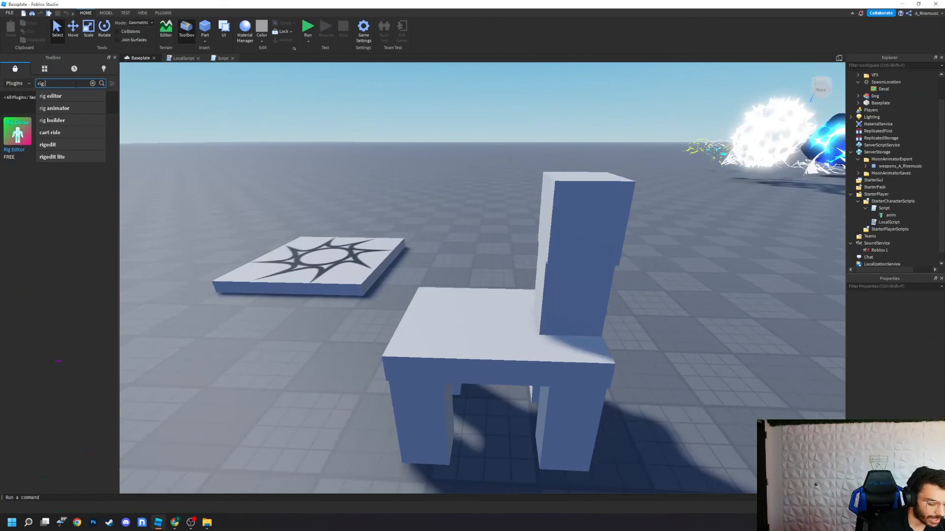
pyautogui.press('Return')
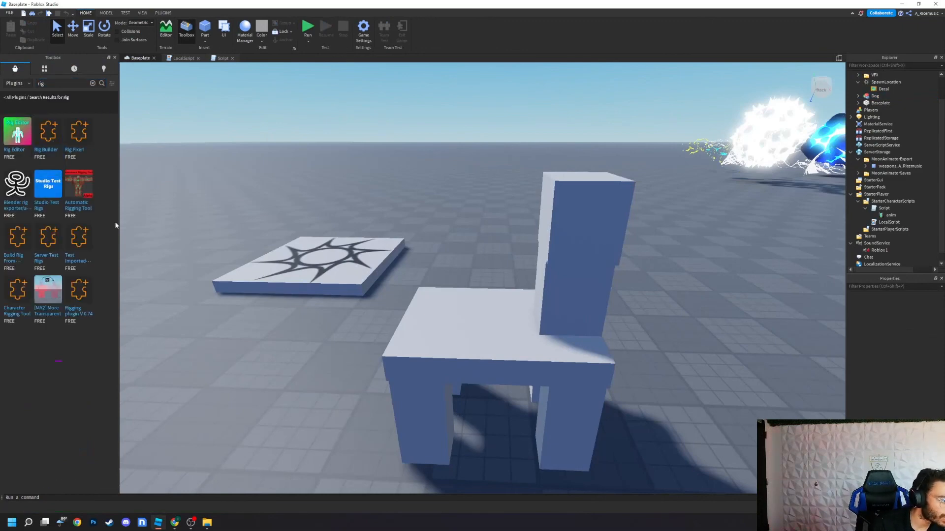
# - Look through the installed plugins in Plugin Management for a rig editing plugin, and close the list
pyautogui.click(163, 13)
pyautogui.click(14, 30)
pyautogui.scroll(-10, 104, 153)
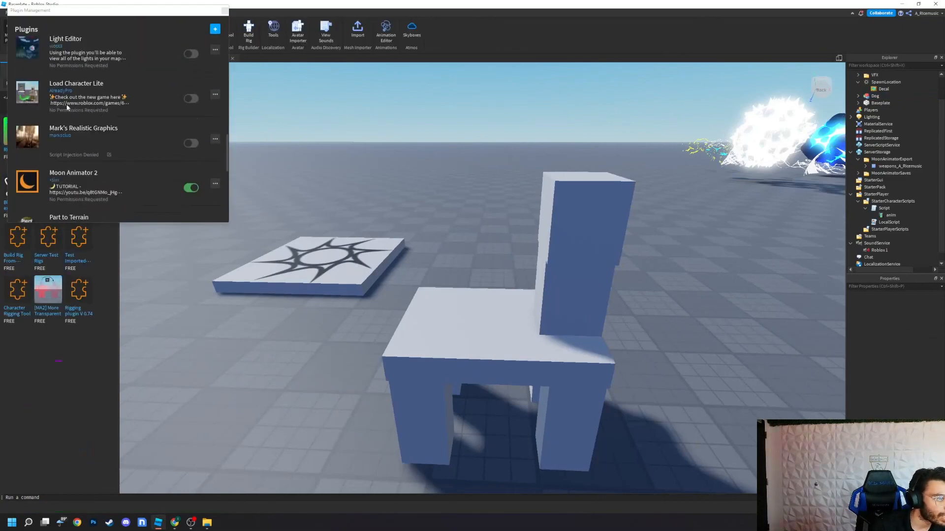
pyautogui.scroll(-2, 96, 131)
pyautogui.scroll(8, 96, 143)
pyautogui.scroll(-14, 95, 143)
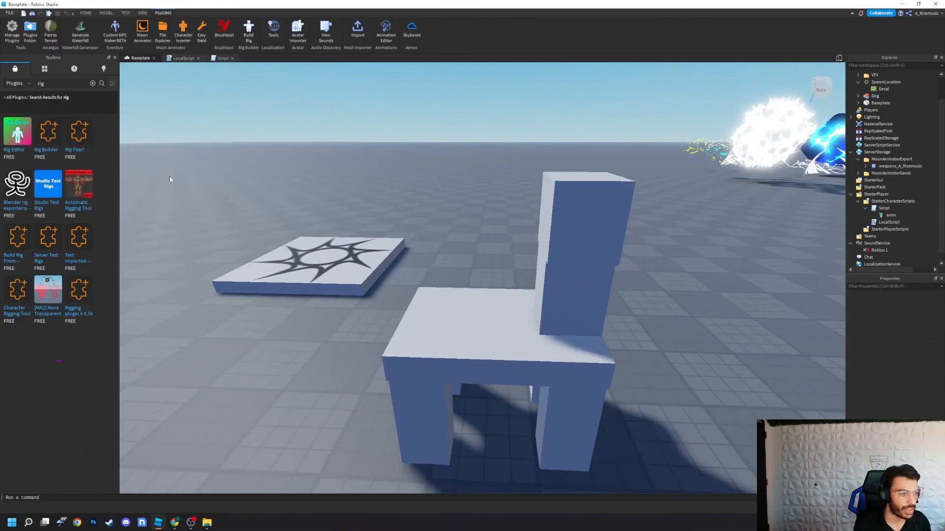